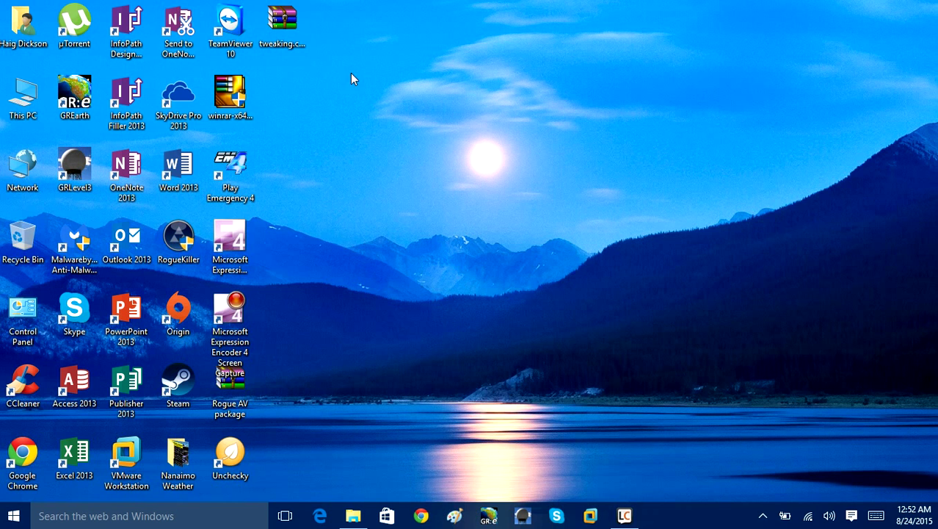
pyautogui.click(282, 29)
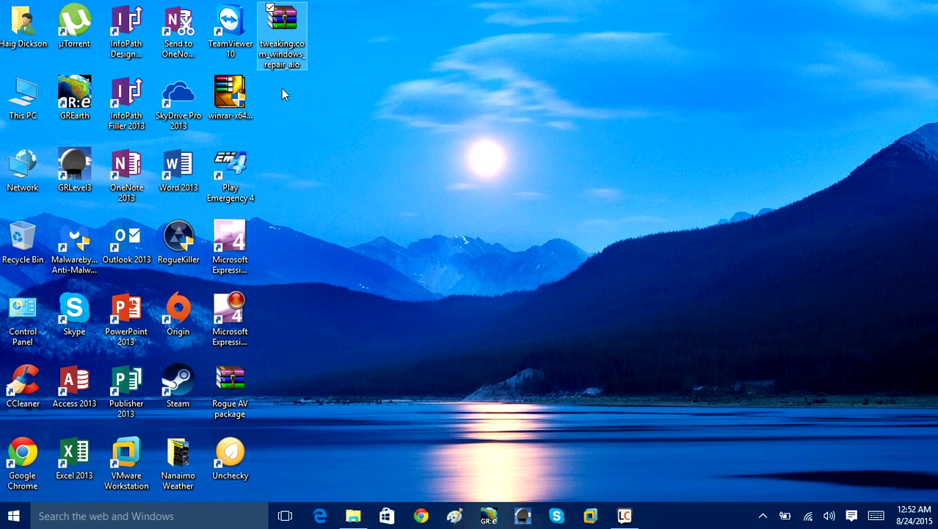
pyautogui.click(412, 108)
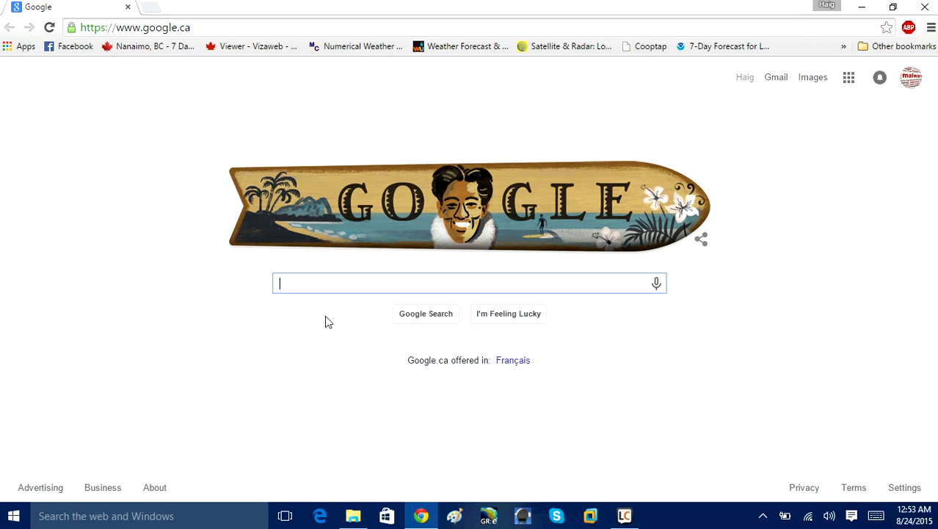
# Search Google for "windows all in one reapir tool" and open the Tweaking.com Windows Repair (All In One) result.
pyautogui.write('windo')
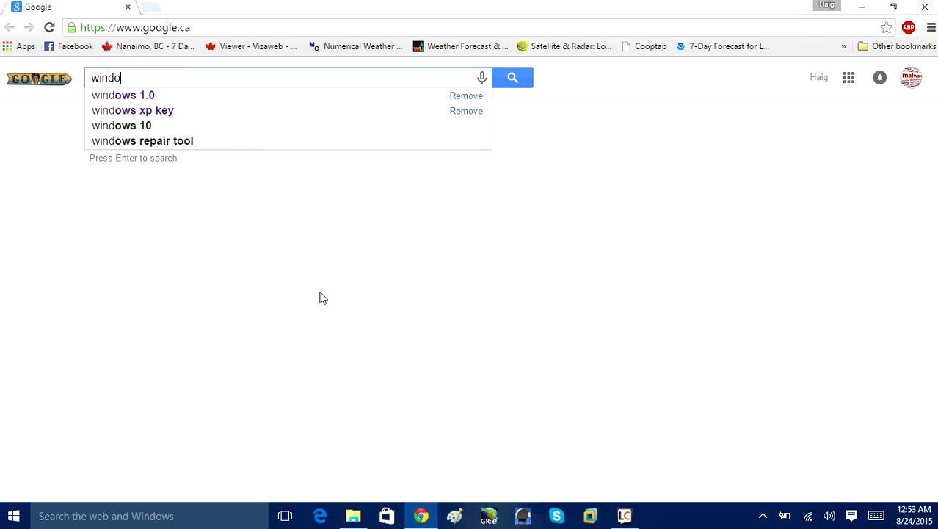
pyautogui.write('ws all i')
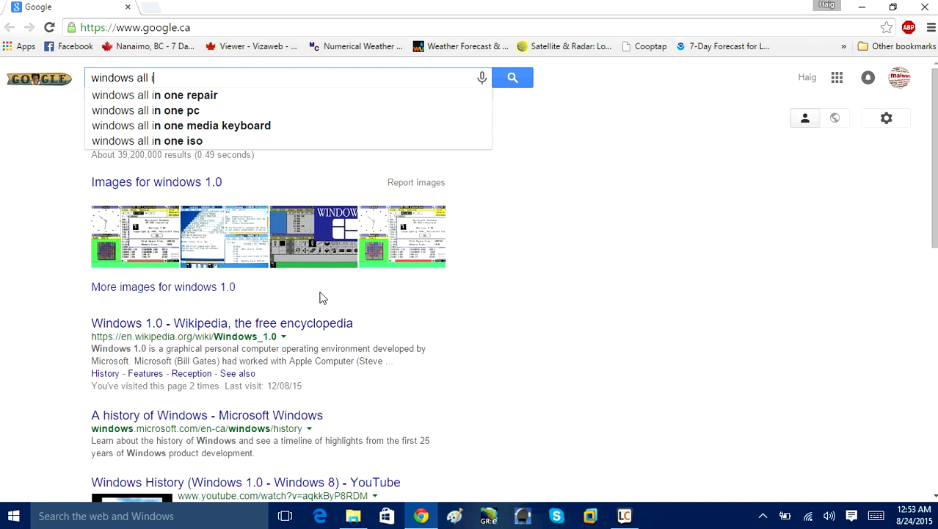
pyautogui.write('n one reapir ')
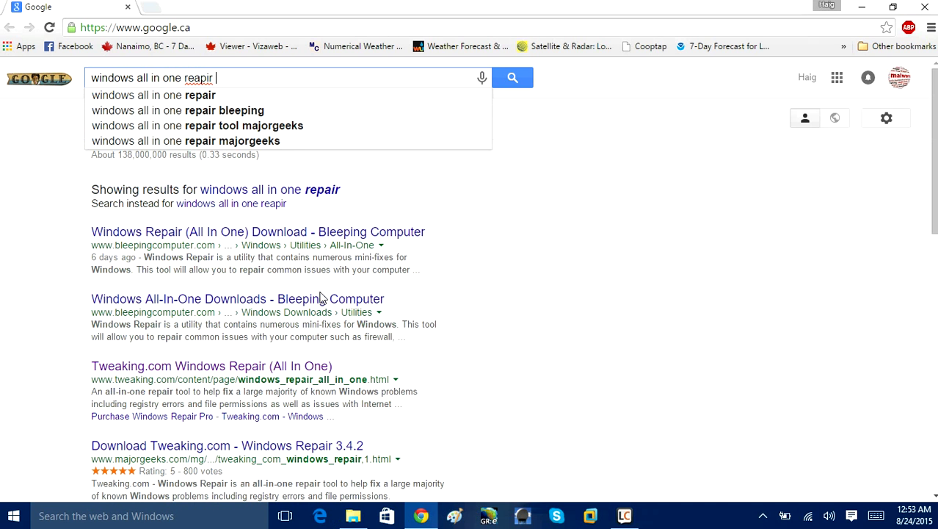
pyautogui.write('tool')
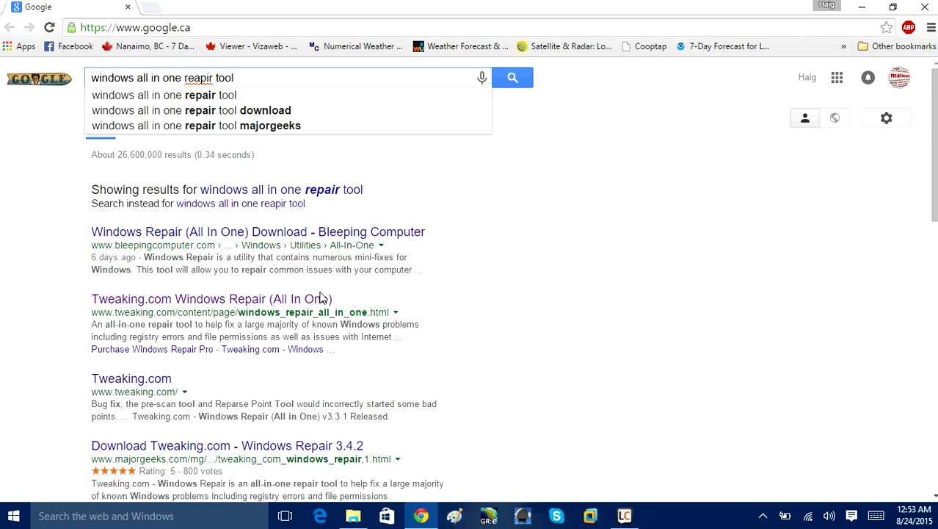
pyautogui.press('Return')
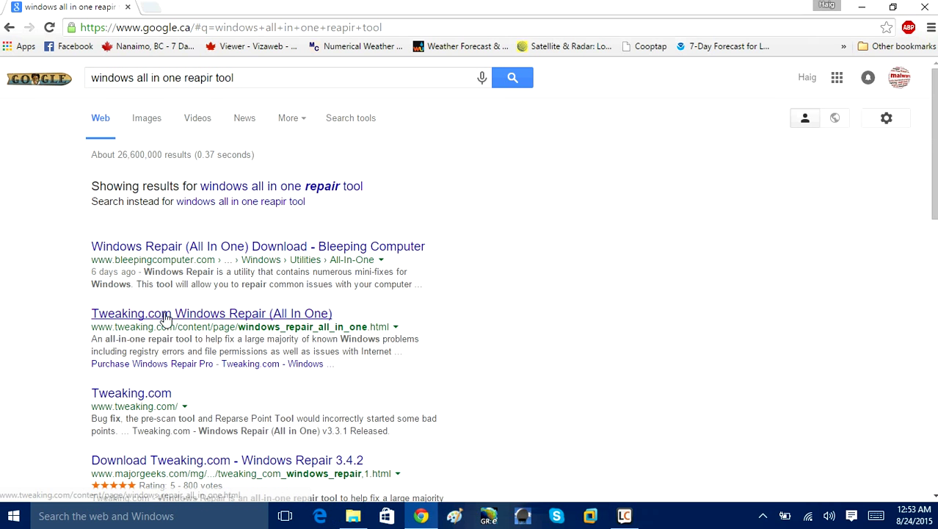
pyautogui.click(100, 314)
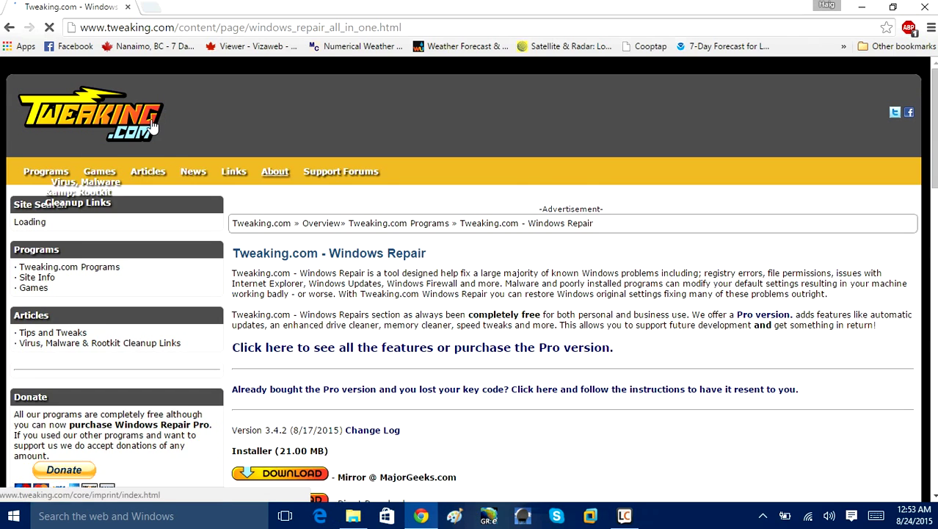
# Read the description of what Windows Repair fixes on its Tweaking.com page.
pyautogui.scroll(-3, 309, 282)
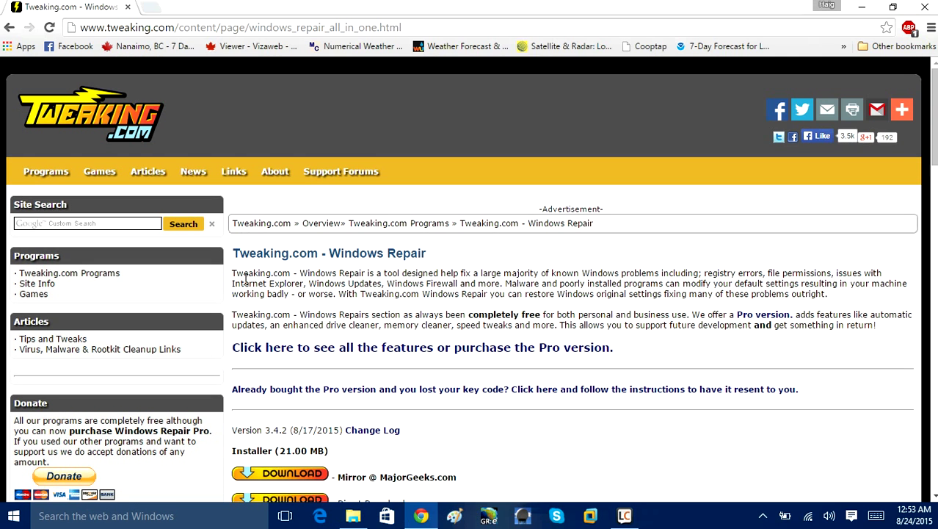
pyautogui.moveTo(234, 273); pyautogui.dragTo(570, 274)
pyautogui.click(570, 274)
pyautogui.moveTo(295, 273); pyautogui.dragTo(452, 275)
pyautogui.click(452, 274)
pyautogui.moveTo(738, 285); pyautogui.dragTo(802, 290)
pyautogui.doubleClick(801, 287)
# Review the installer and portable downloads and the list of fixable Windows problems, and close the browser.
pyautogui.scroll(-4, 580, 286)
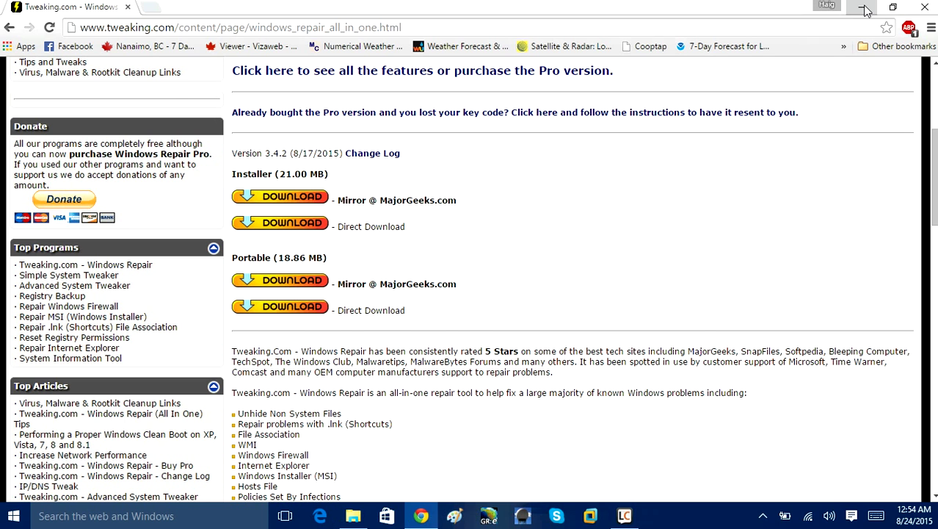
pyautogui.scroll(-2, 614, 360)
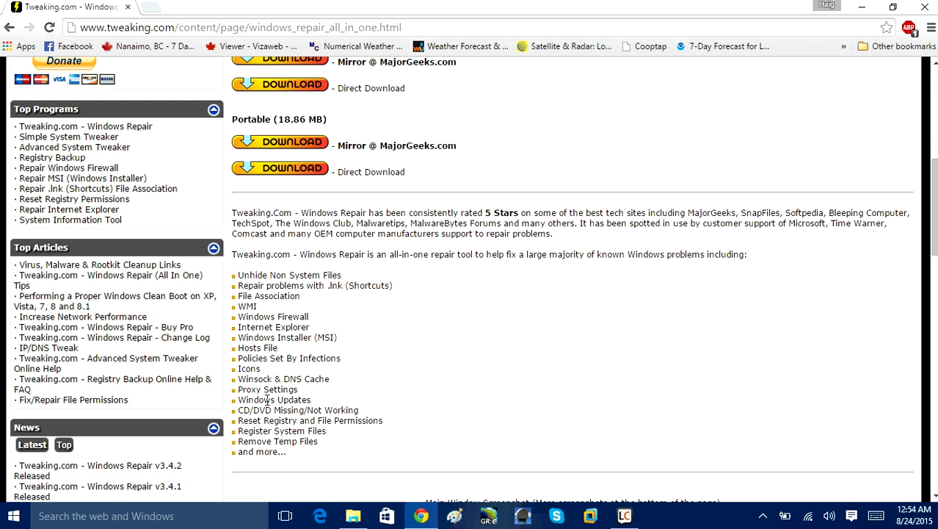
pyautogui.moveTo(312, 401); pyautogui.dragTo(317, 405)
pyautogui.scroll(-1, 327, 406)
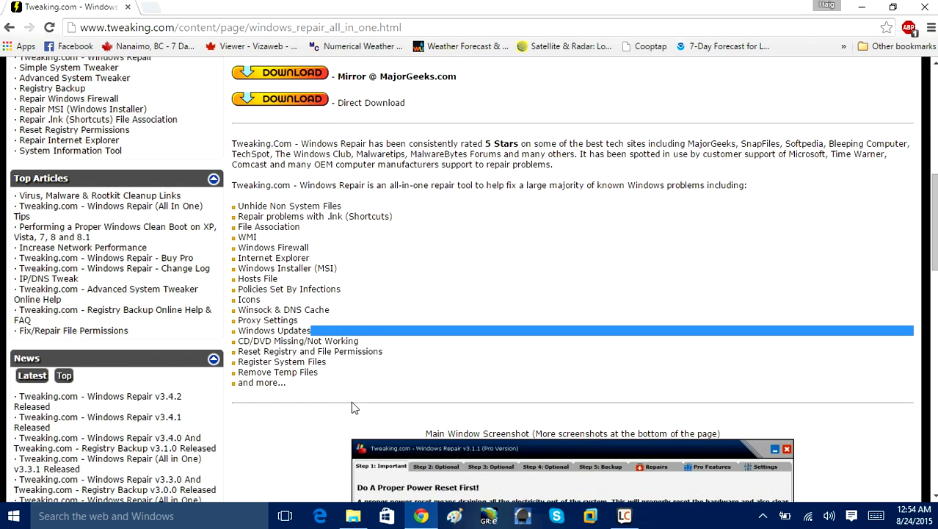
pyautogui.scroll(-2, 330, 402)
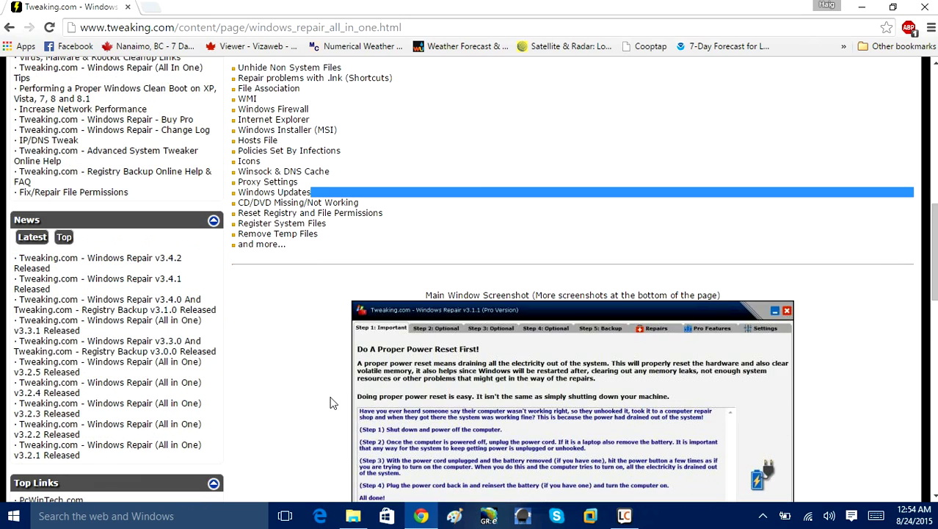
pyautogui.scroll(4, 330, 402)
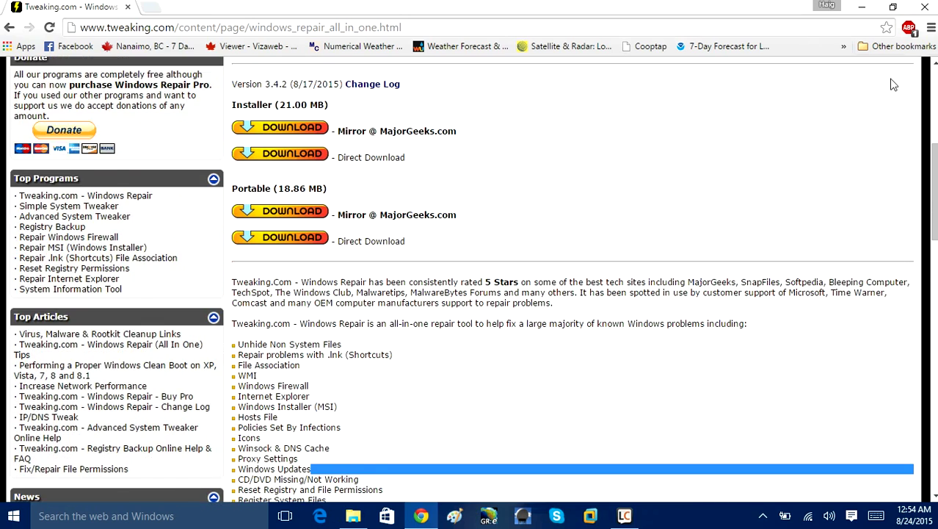
pyautogui.click(928, 6)
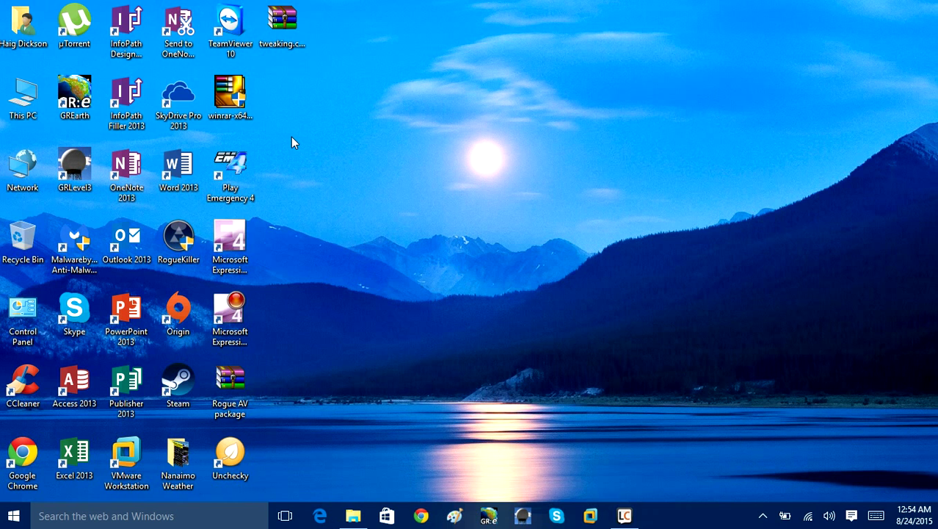
# Launch the Repair_Windows application from the Tweaking.com folder in tweaking.com_windows_repair_aio.zip and close the archive window.
pyautogui.doubleClick(282, 22)
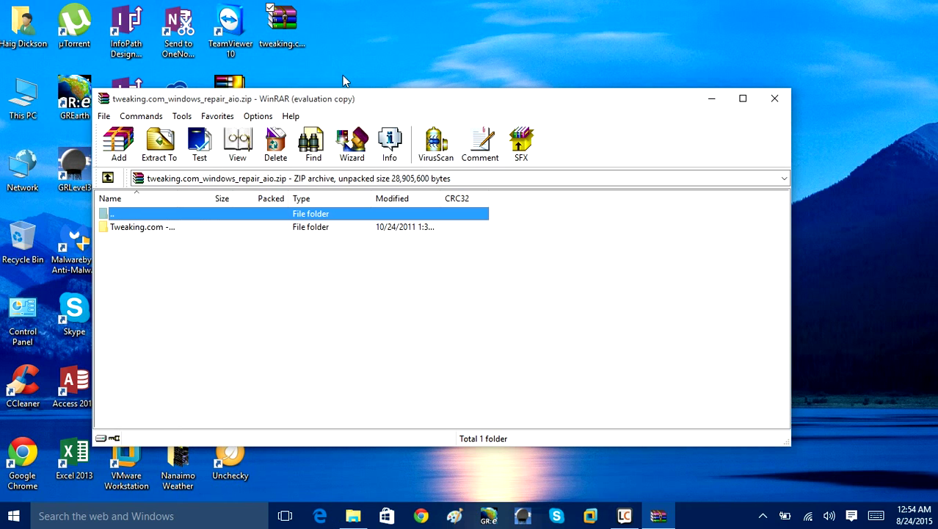
pyautogui.doubleClick(120, 227)
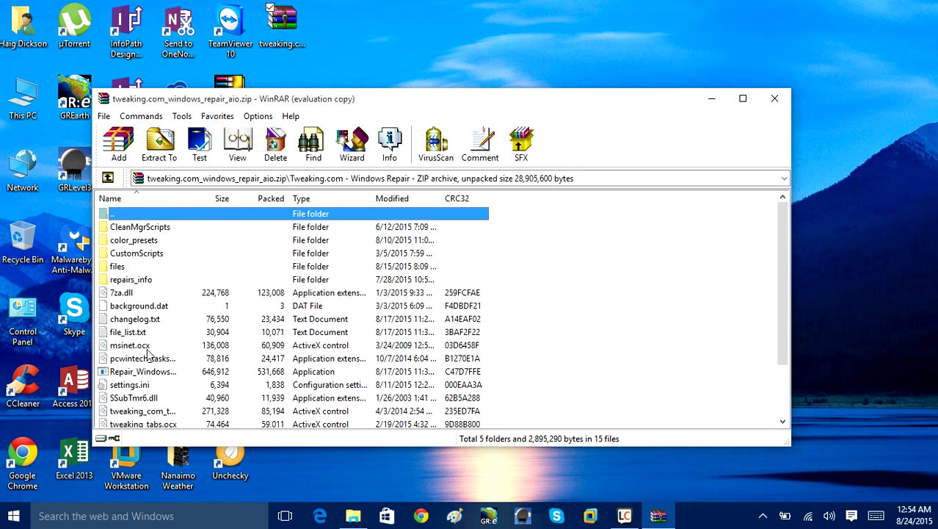
pyautogui.doubleClick(142, 371)
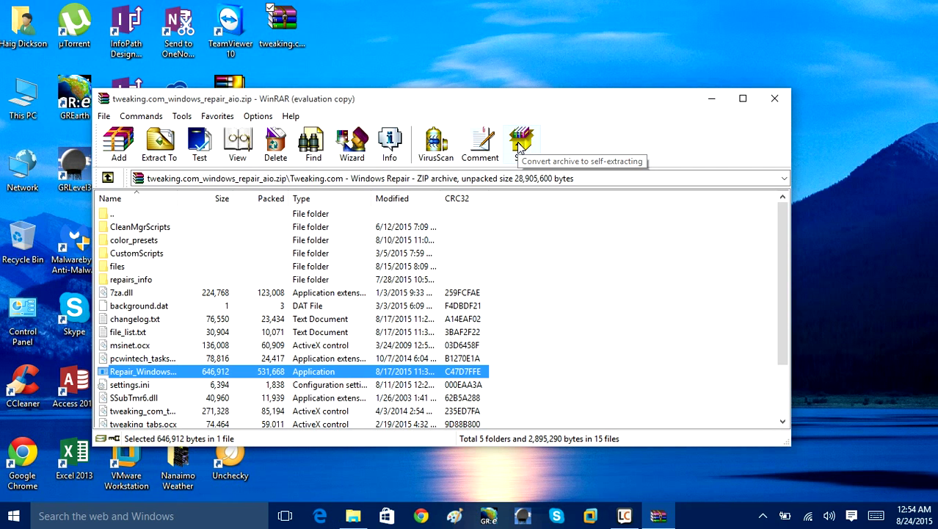
pyautogui.click(775, 98)
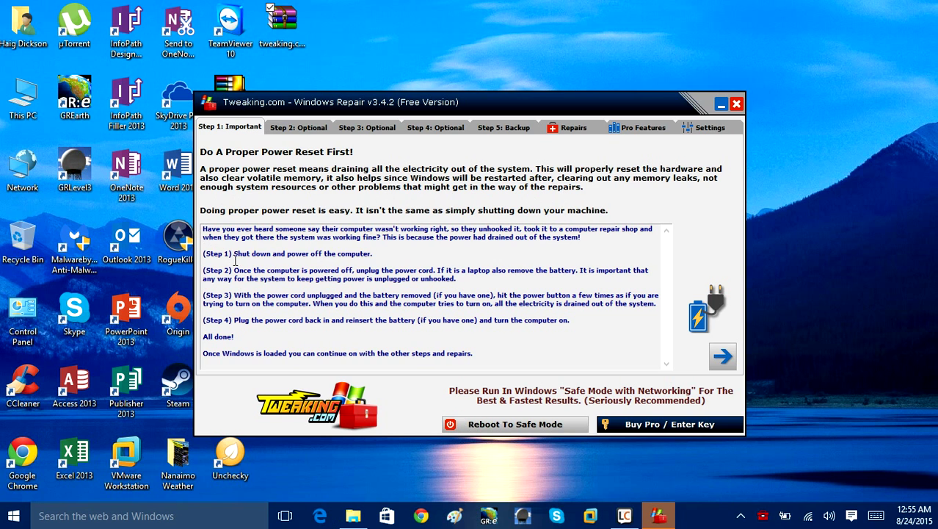
# Review the proper power reset instructions in Step 1 and the Reboot To Safe Mode option.
pyautogui.moveTo(255, 249); pyautogui.dragTo(451, 259)
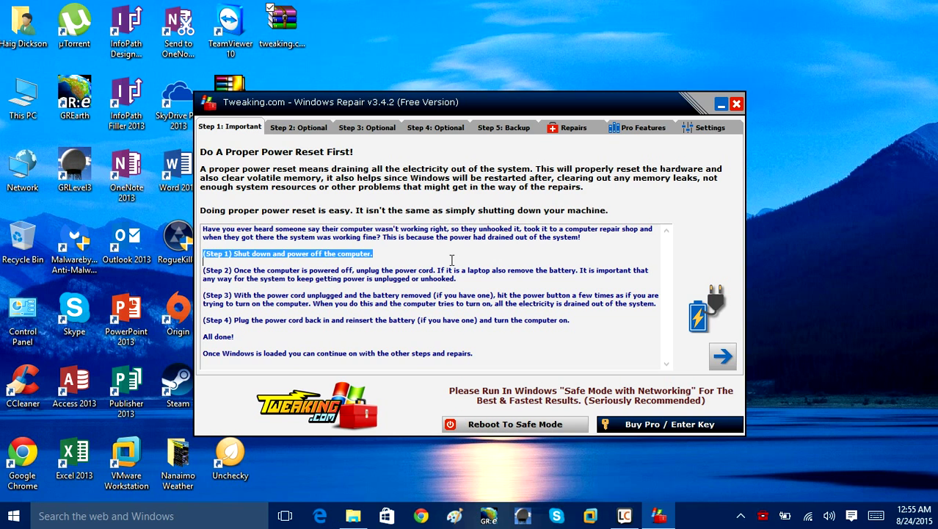
pyautogui.click(444, 261)
pyautogui.moveTo(259, 254); pyautogui.dragTo(383, 257)
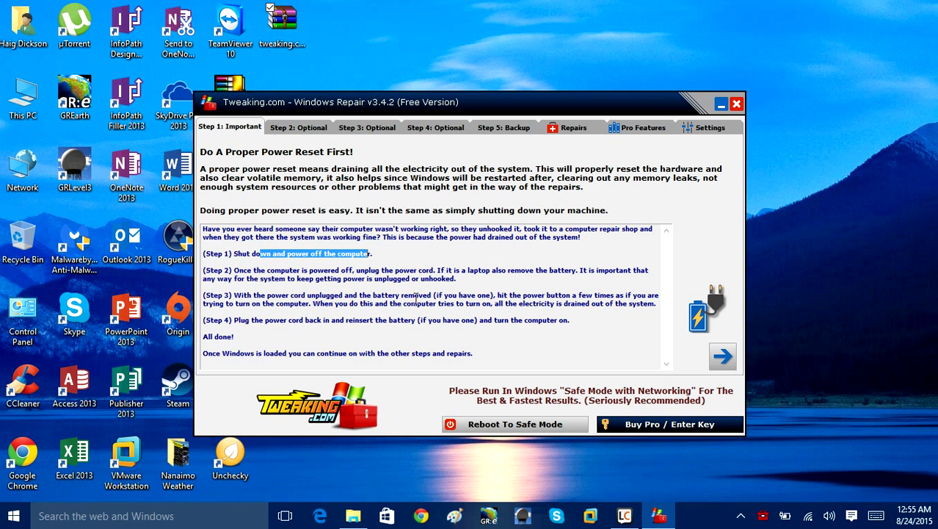
pyautogui.click(372, 297)
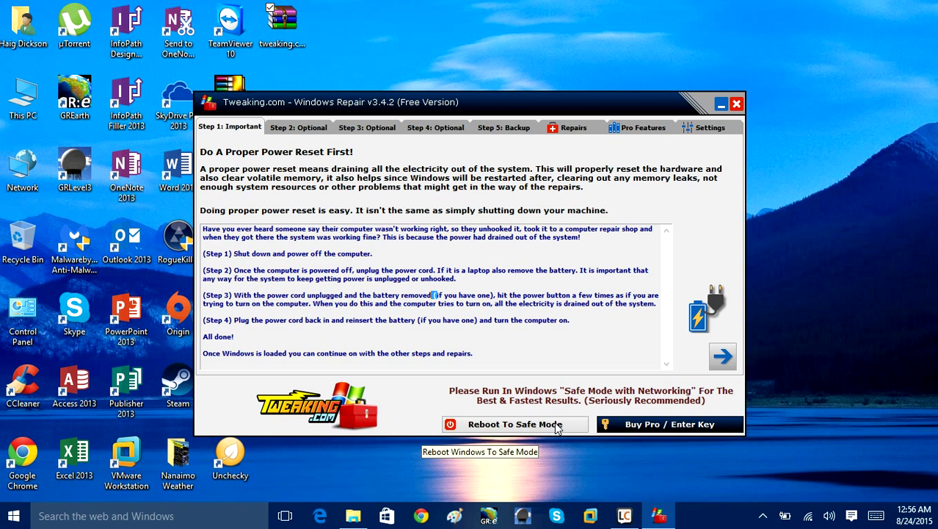
pyautogui.click(503, 419)
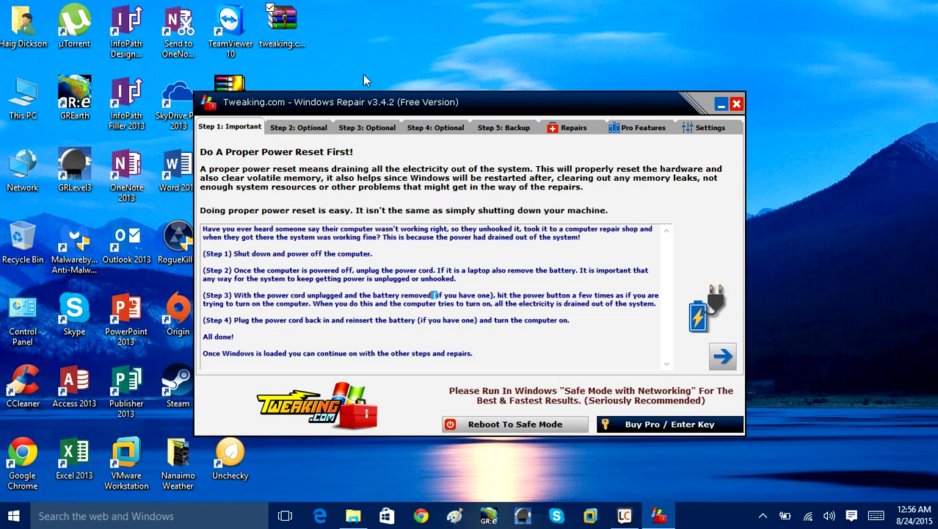
# Open Step 2 and read the Pre-Scan description and its advice on missing or corrupt package files.
pyautogui.click(296, 129)
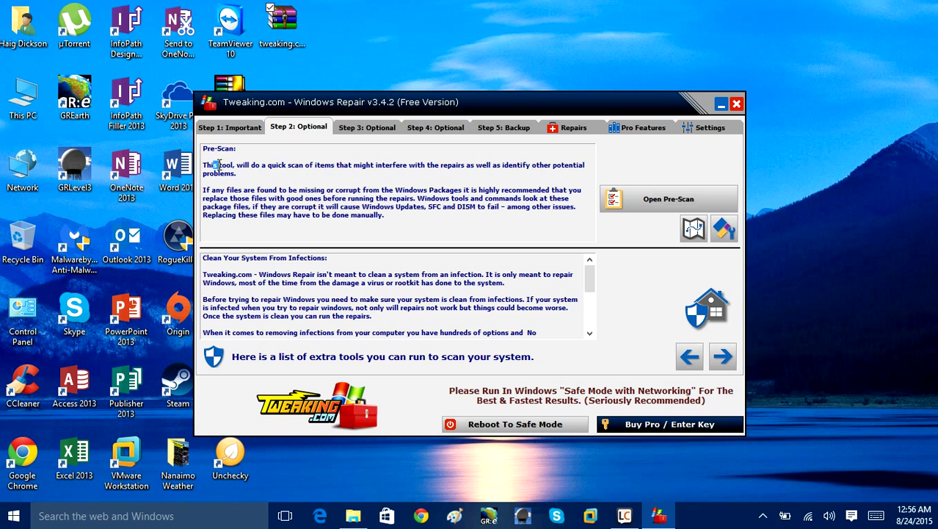
pyautogui.moveTo(217, 165); pyautogui.dragTo(323, 165)
pyautogui.click(359, 165)
pyautogui.moveTo(262, 218); pyautogui.dragTo(380, 208)
pyautogui.click(386, 208)
# Start a Pre-Scan of the system and close the scan window.
pyautogui.click(673, 208)
pyautogui.click(656, 209)
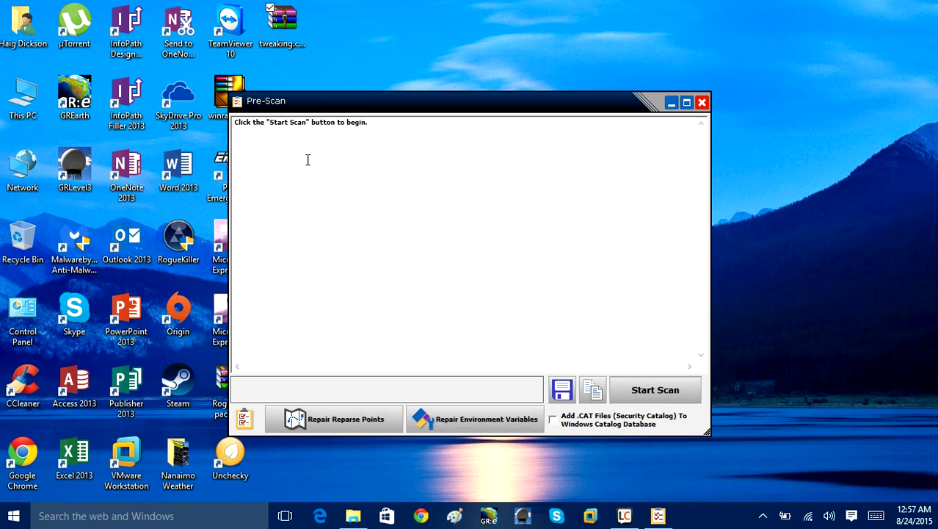
pyautogui.click(663, 395)
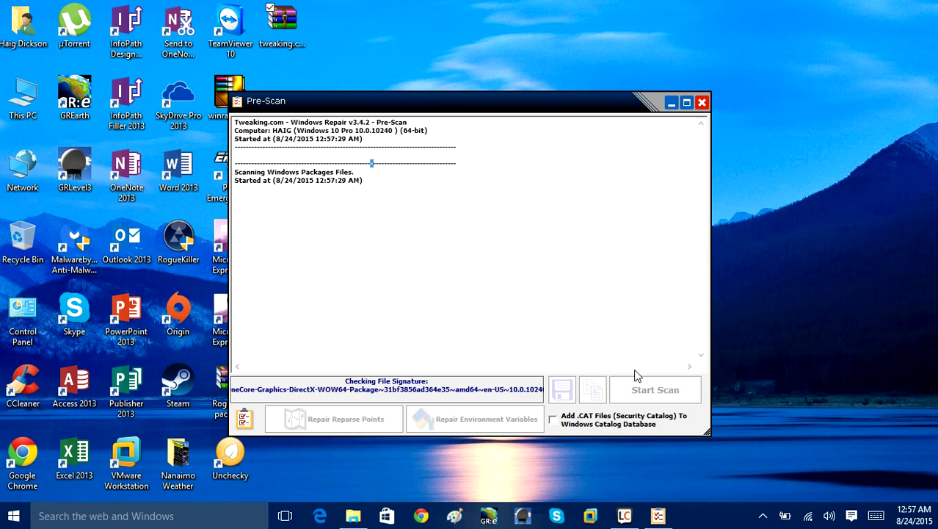
pyautogui.click(703, 103)
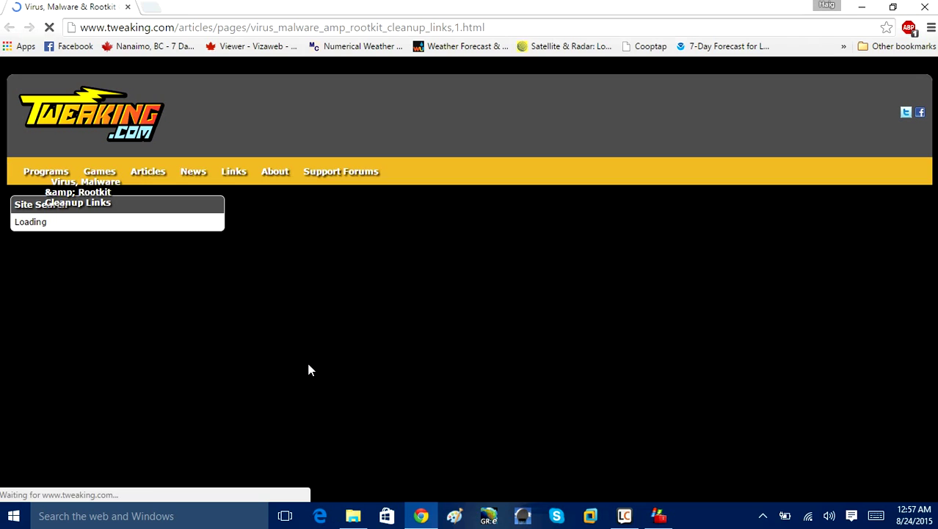
# Look through the antivirus, malware and rootkit cleanup links and helpful videos on the Tweaking.com page, and close the browser.
pyautogui.scroll(-5, 304, 352)
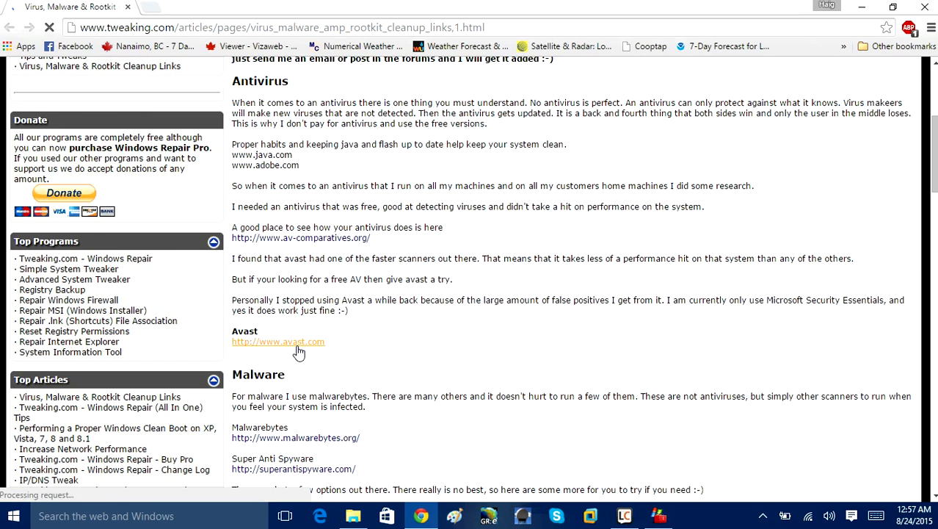
pyautogui.scroll(-3, 301, 350)
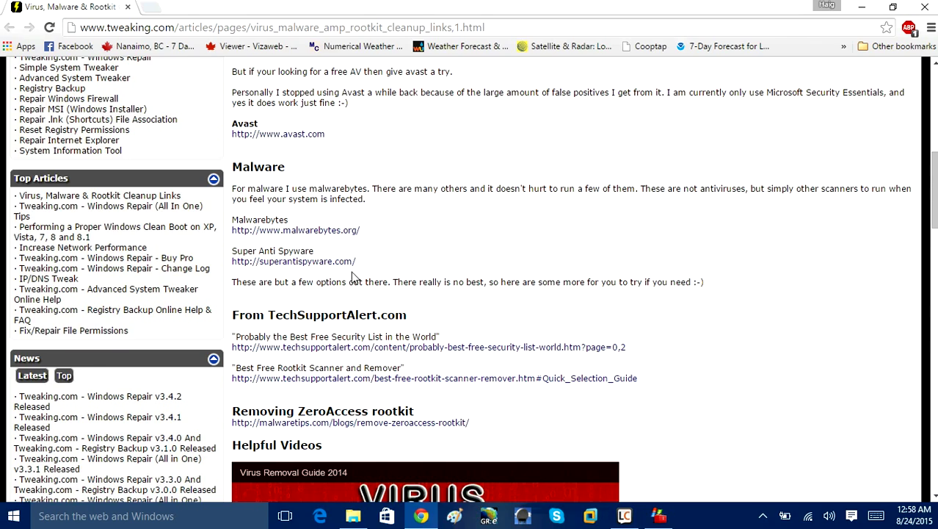
pyautogui.scroll(-3, 349, 280)
pyautogui.scroll(-14, 364, 294)
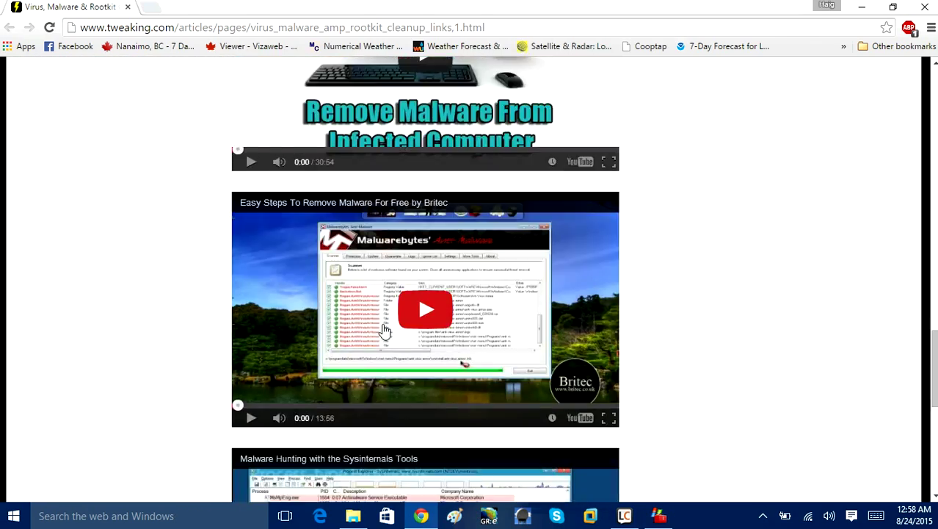
pyautogui.scroll(17, 454, 153)
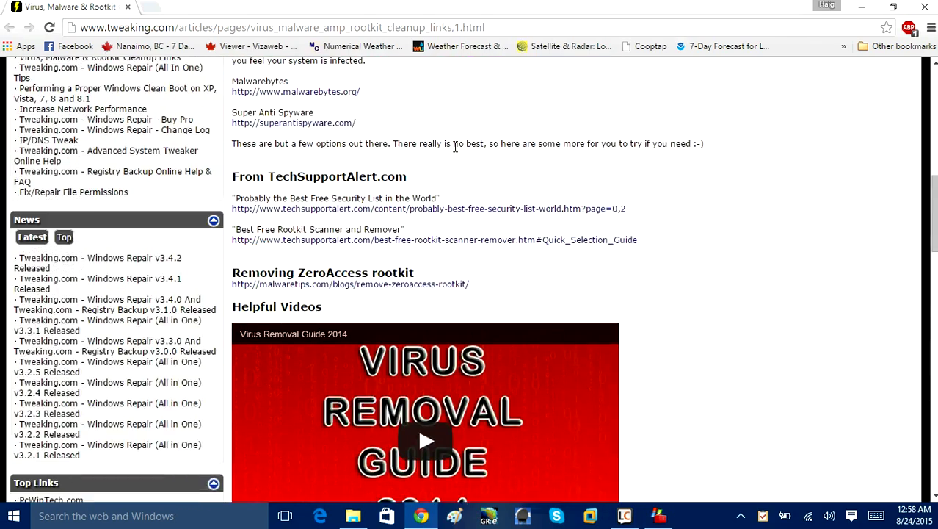
pyautogui.scroll(3, 455, 152)
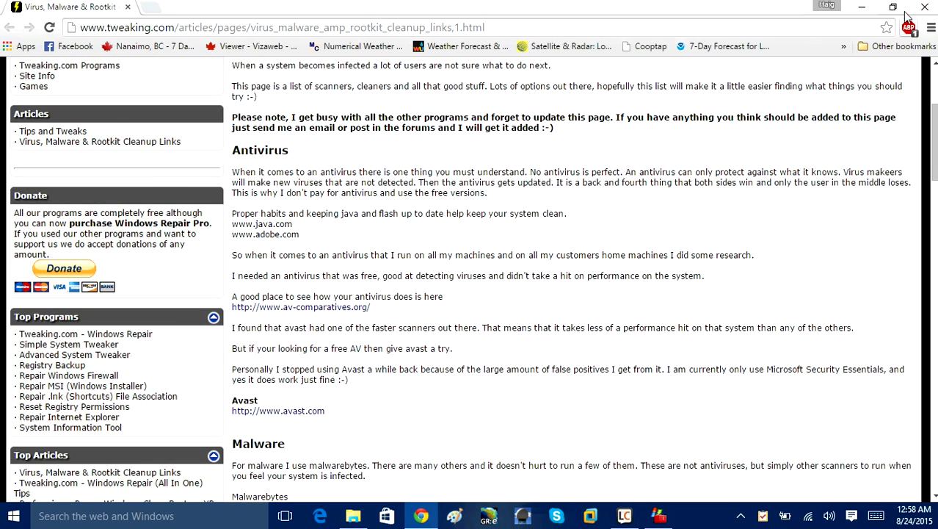
pyautogui.scroll(-4, 463, 296)
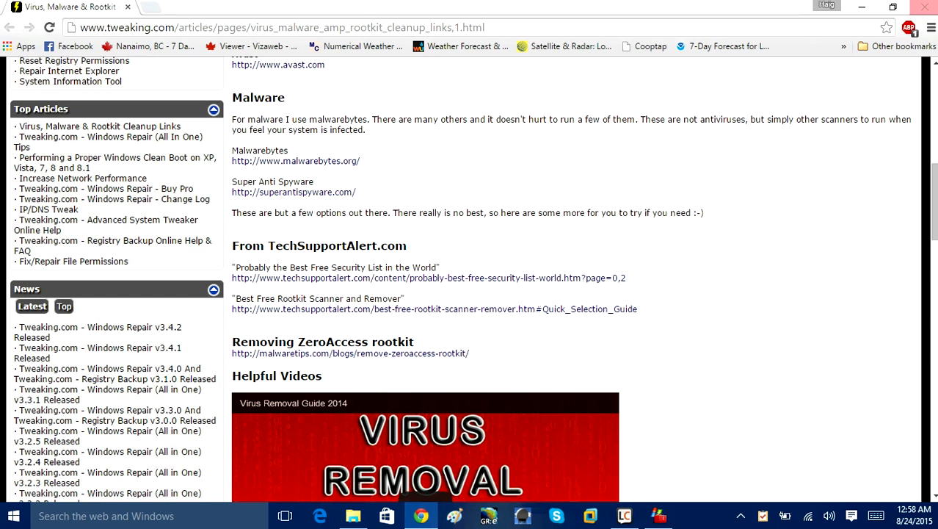
pyautogui.click(927, 8)
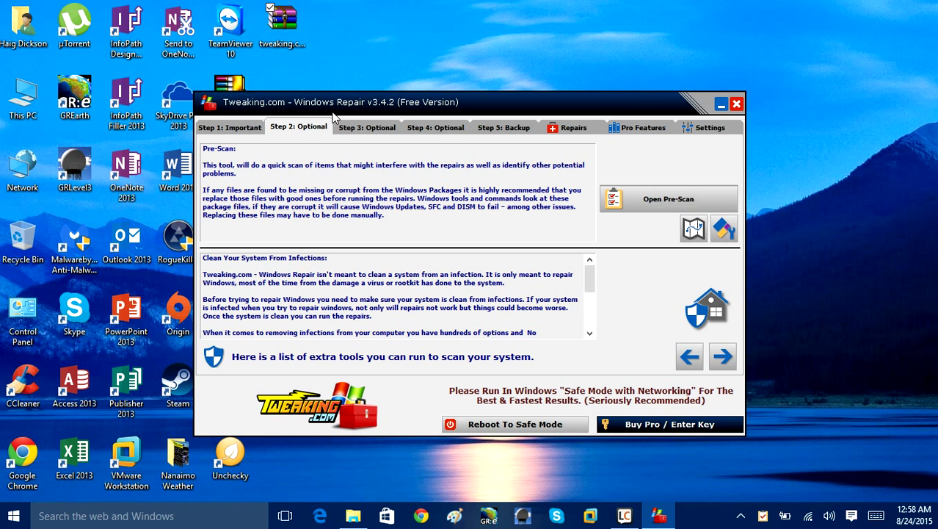
# Open Step 3 and run the Check Disk test that needs no restart, following its output until it completes.
pyautogui.click(355, 129)
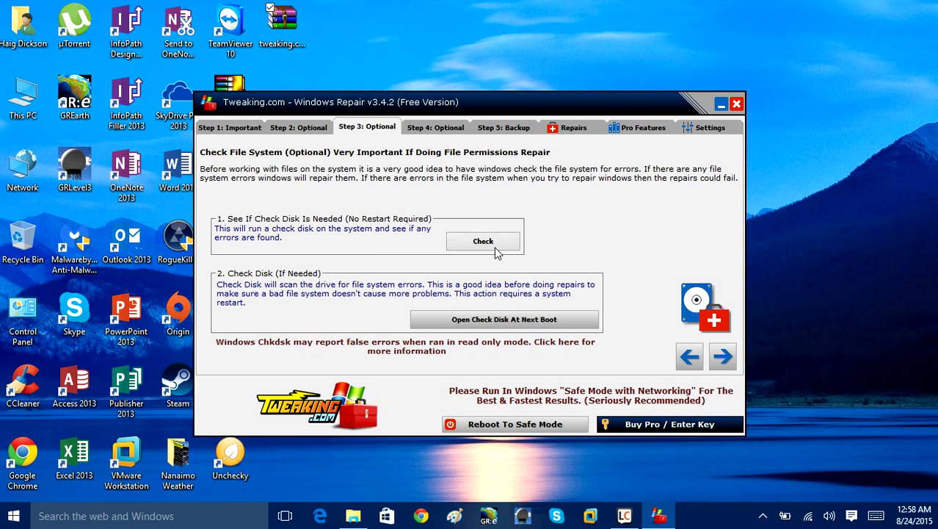
pyautogui.click(483, 245)
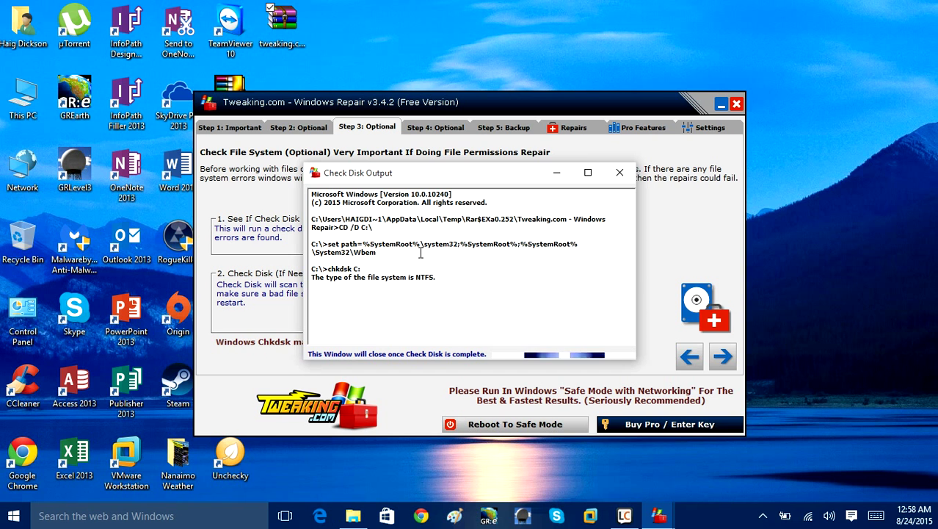
pyautogui.moveTo(425, 178)
pyautogui.mouseDown()
pyautogui.moveTo(468, 334)
pyautogui.moveTo(339, 282)
pyautogui.moveTo(300, 224)
pyautogui.moveTo(356, 278)
pyautogui.moveTo(330, 280)
pyautogui.moveTo(337, 154)
pyautogui.moveTo(414, 173)
pyautogui.mouseUp()
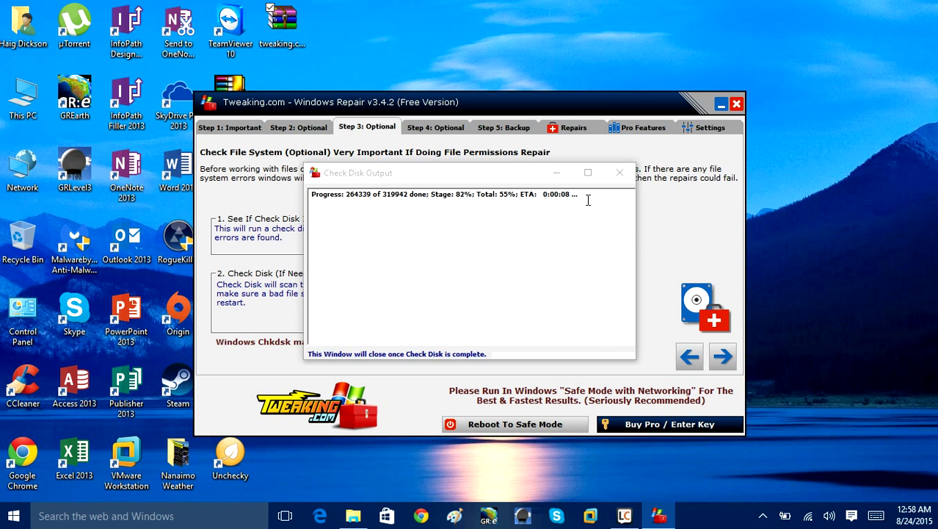
pyautogui.click(556, 173)
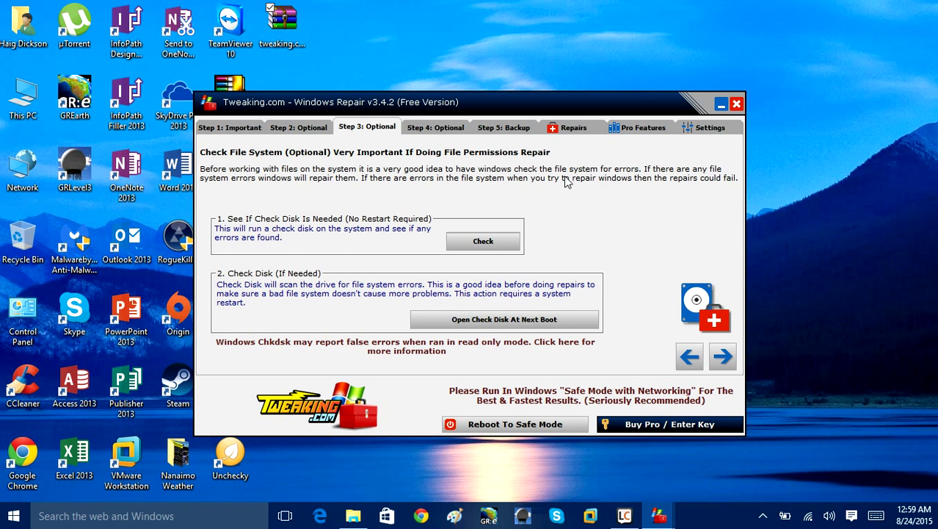
# Start the System File Check in Step 4 and close its command window.
pyautogui.click(437, 129)
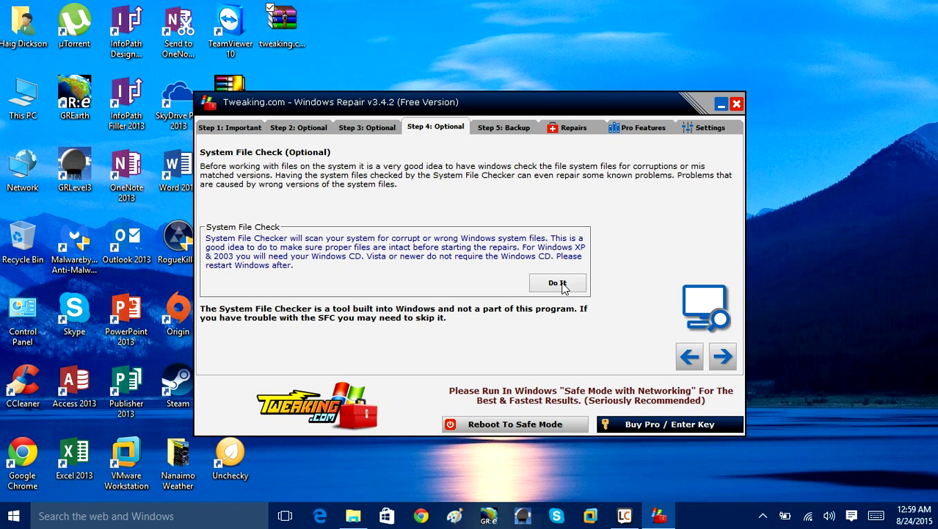
pyautogui.click(560, 283)
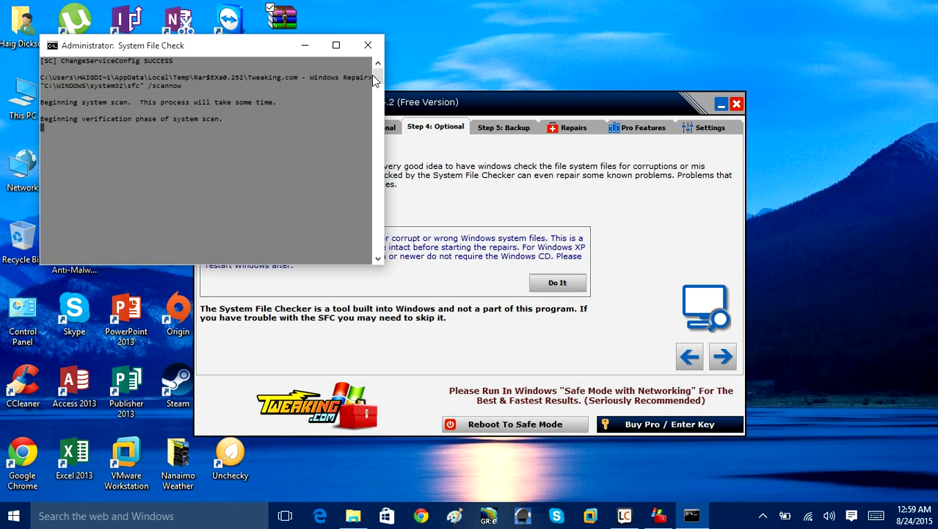
pyautogui.click(370, 46)
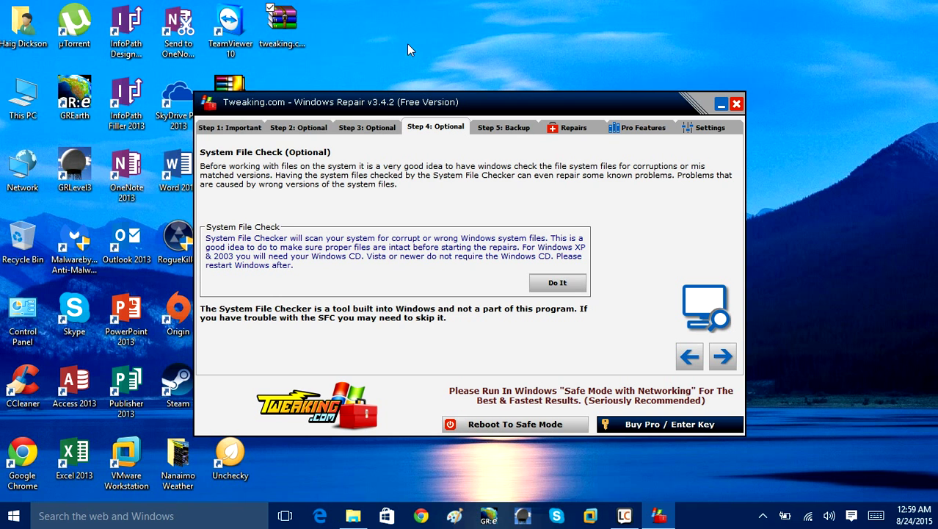
# Create a system restore point in Step 5: Backup.
pyautogui.click(512, 129)
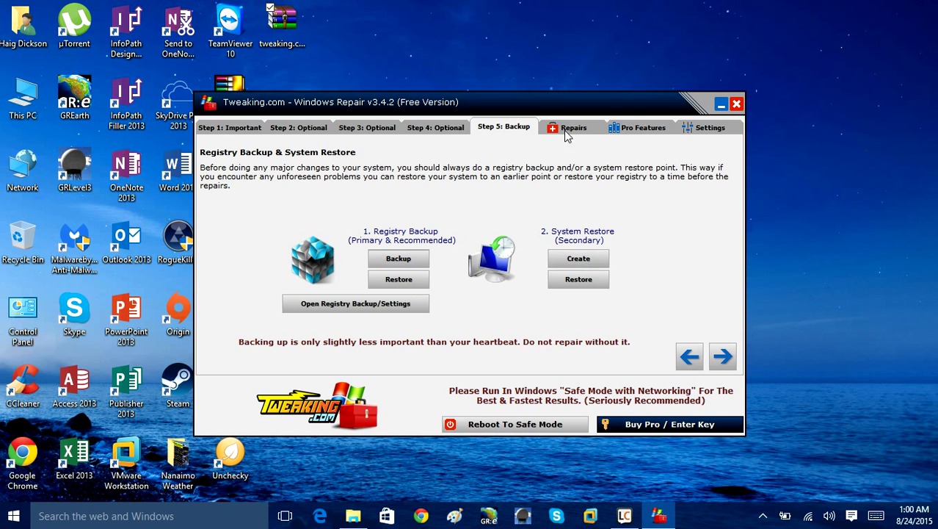
pyautogui.click(573, 269)
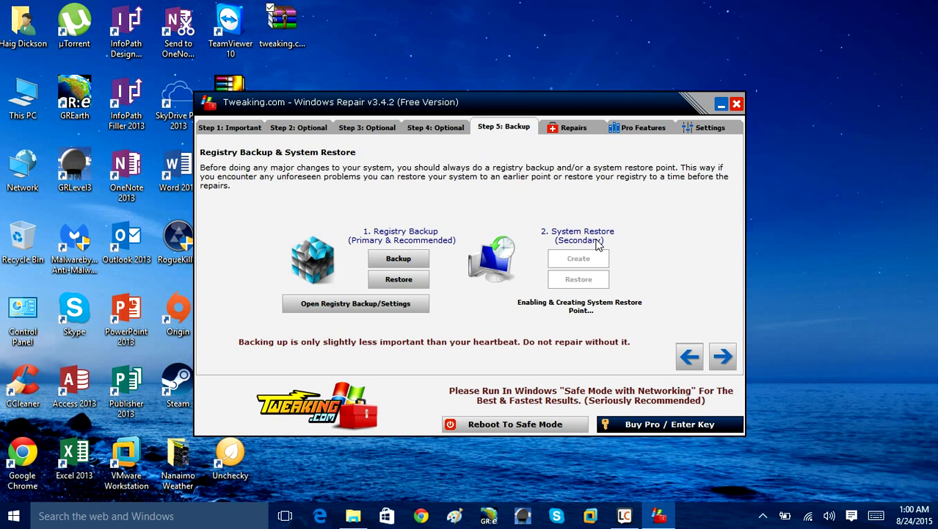
pyautogui.click(777, 240)
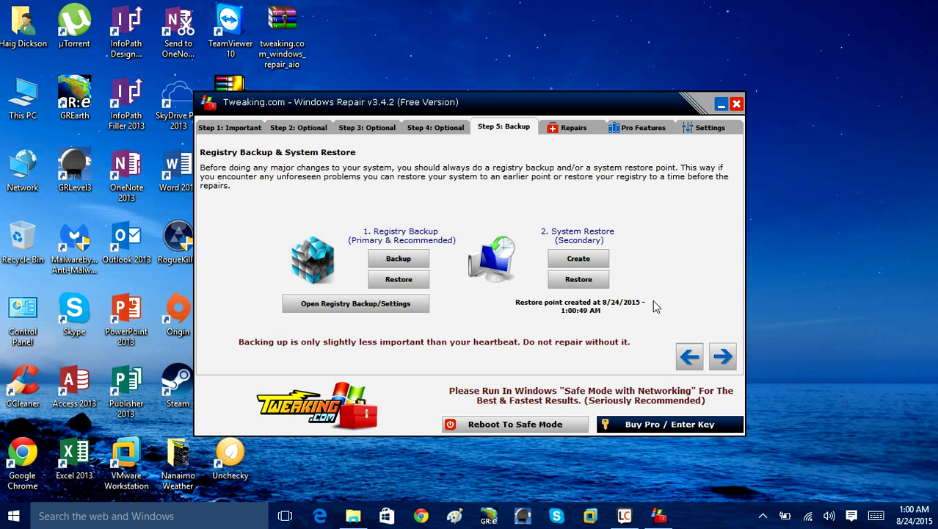
# Turn off the automatic registry backup and open the list of available repairs.
pyautogui.click(580, 129)
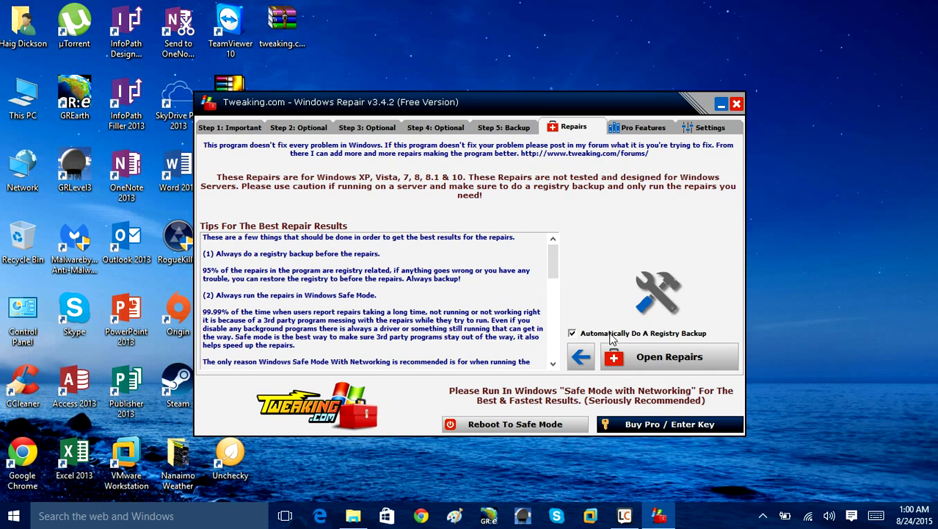
pyautogui.click(572, 332)
pyautogui.click(658, 361)
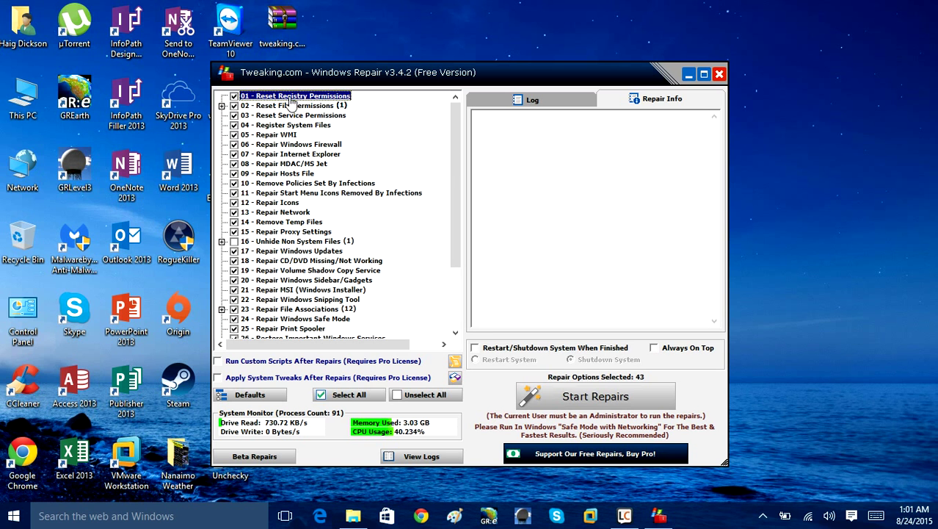
# Look through the first repairs in the list, from Reset Registry Permissions to Remove Policies Set By Infections.
pyautogui.click(317, 108)
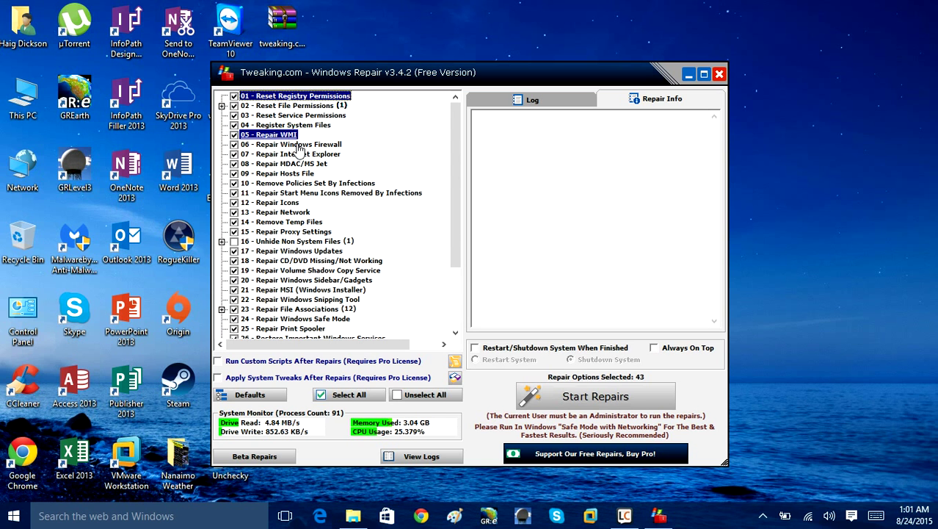
pyautogui.click(281, 175)
pyautogui.click(286, 203)
pyautogui.click(280, 174)
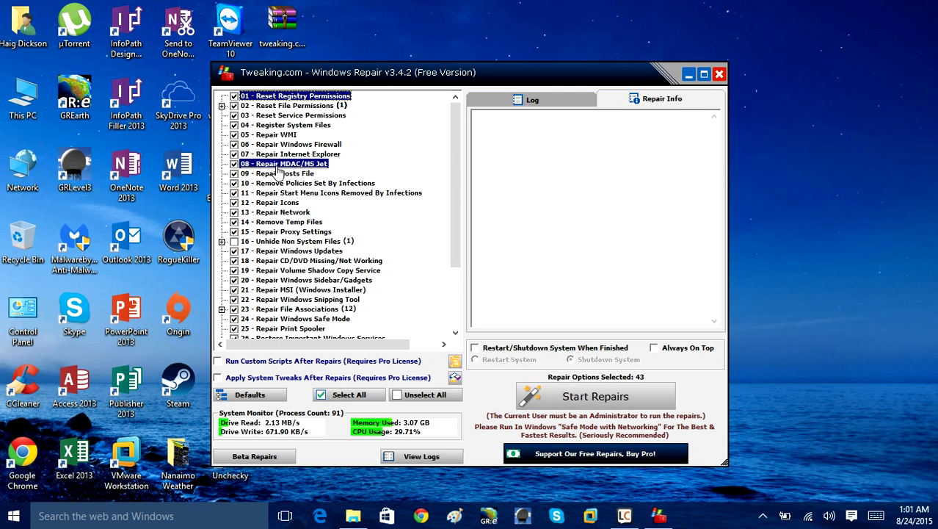
pyautogui.click(374, 194)
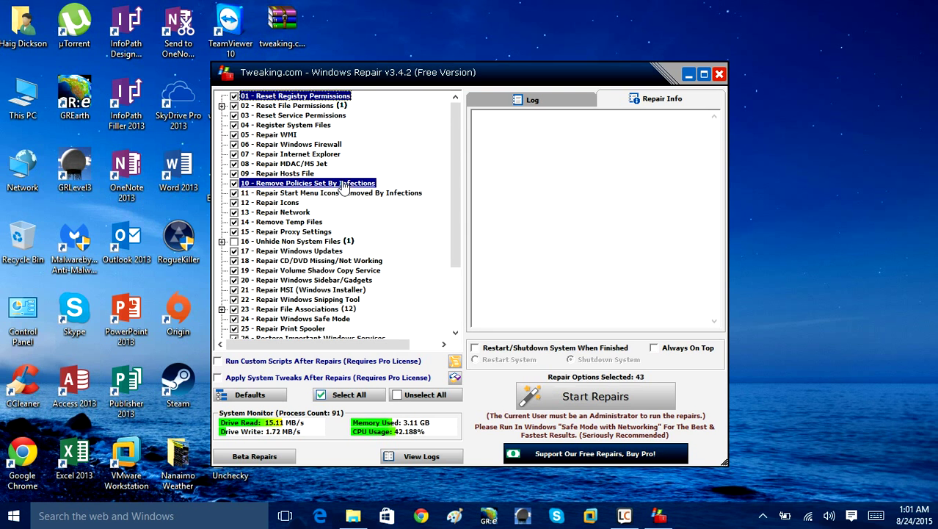
pyautogui.scroll(-2, 346, 185)
pyautogui.scroll(1, 347, 188)
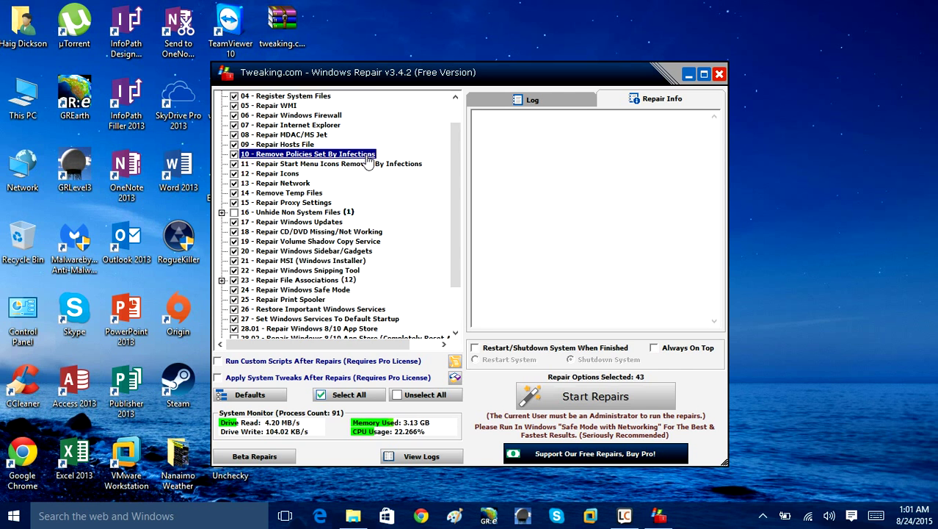
pyautogui.scroll(-2, 360, 160)
# Examine the remaining repairs, including Windows Updates, MSI, Safe Mode and default service startup, down to Repair Performance Counters.
pyautogui.click(304, 175)
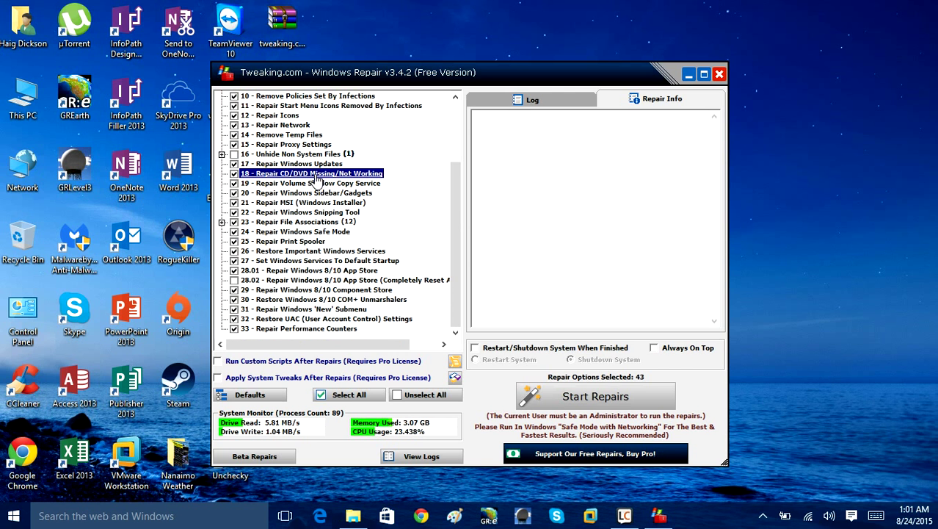
pyautogui.click(294, 155)
pyautogui.click(277, 164)
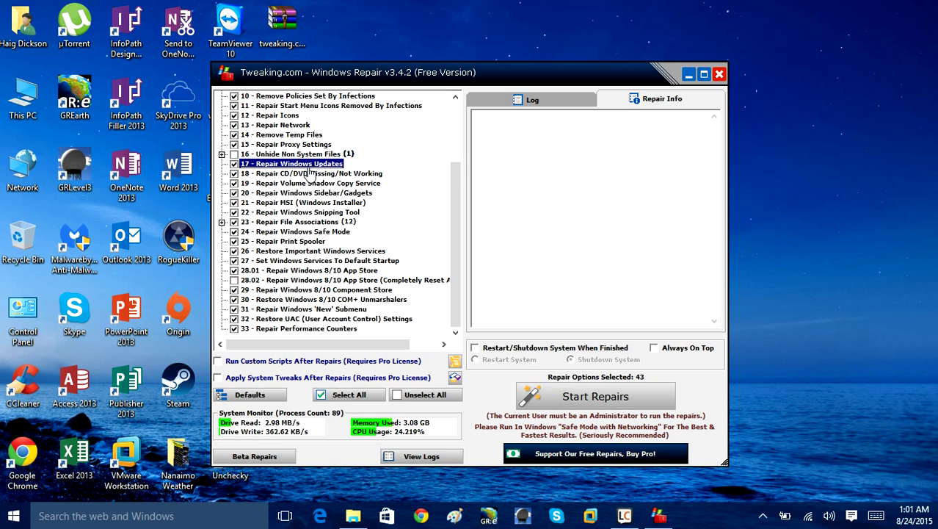
pyautogui.click(309, 212)
pyautogui.click(316, 232)
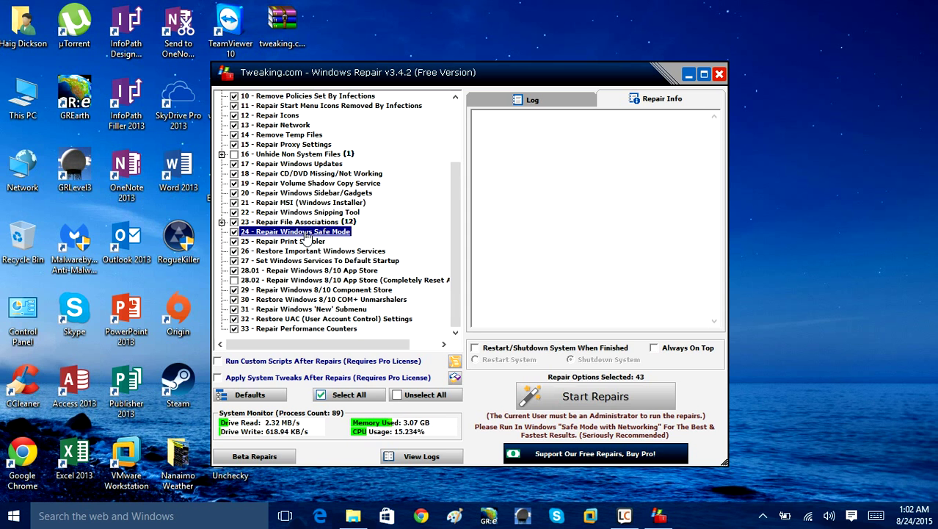
pyautogui.click(282, 203)
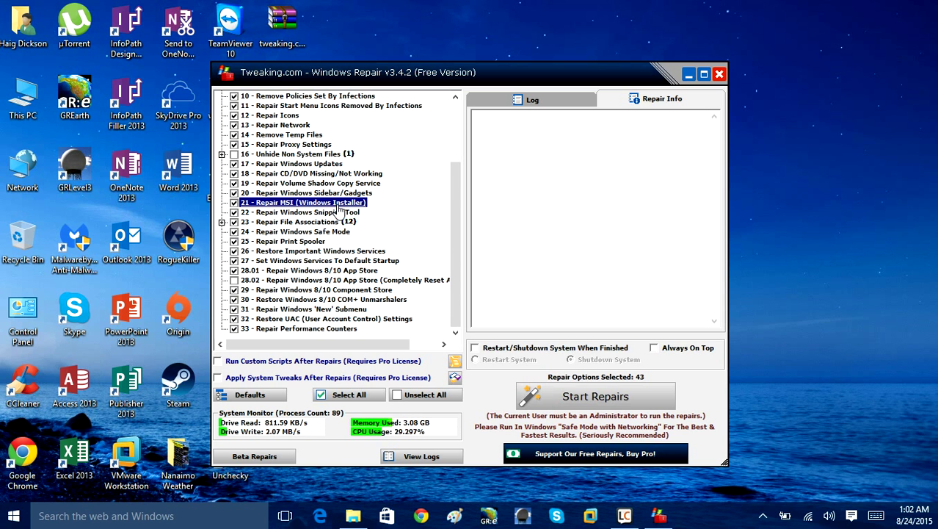
pyautogui.click(354, 261)
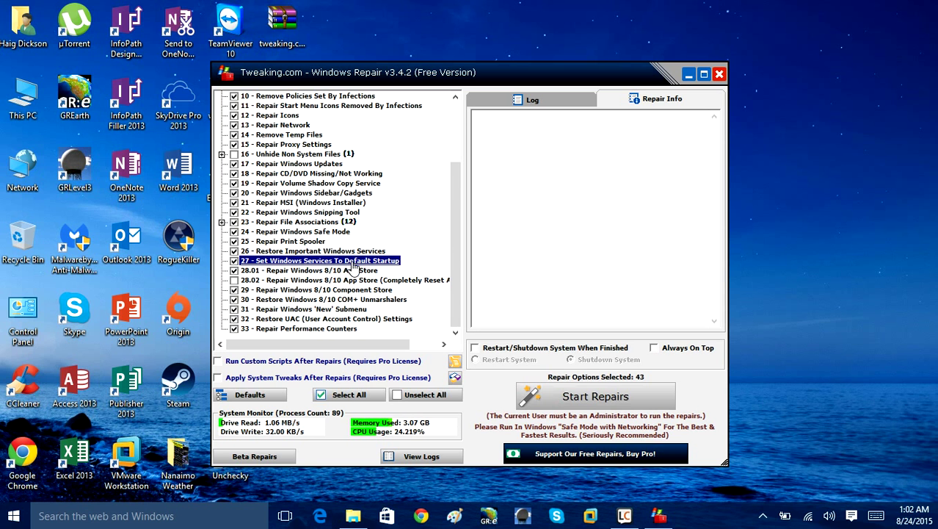
pyautogui.click(353, 270)
pyautogui.click(323, 300)
pyautogui.click(301, 318)
pyautogui.click(284, 329)
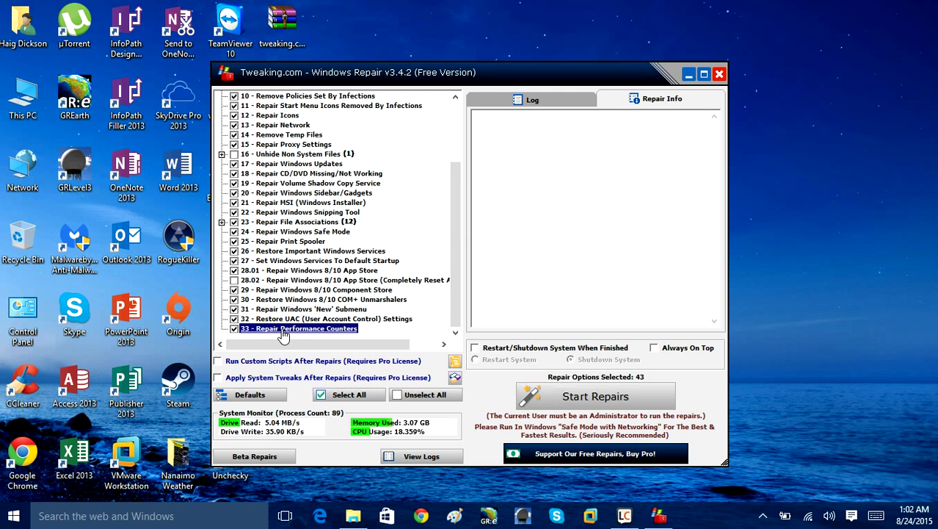
# Go back through the selected repairs up to Reset Registry Permissions to judge which ones are needed.
pyautogui.click(286, 195)
pyautogui.click(286, 163)
pyautogui.scroll(3, 288, 176)
pyautogui.click(290, 174)
pyautogui.click(294, 183)
pyautogui.click(286, 231)
pyautogui.click(287, 250)
pyautogui.click(286, 270)
pyautogui.click(286, 261)
pyautogui.click(279, 231)
pyautogui.click(261, 203)
pyautogui.click(294, 183)
pyautogui.click(287, 124)
pyautogui.click(264, 96)
pyautogui.click(249, 105)
pyautogui.click(242, 97)
# Deselect repairs 01 to 04: Reset Registry Permissions, Reset File Permissions, Reset Service Permissions and Register System Files.
pyautogui.click(234, 96)
pyautogui.click(257, 107)
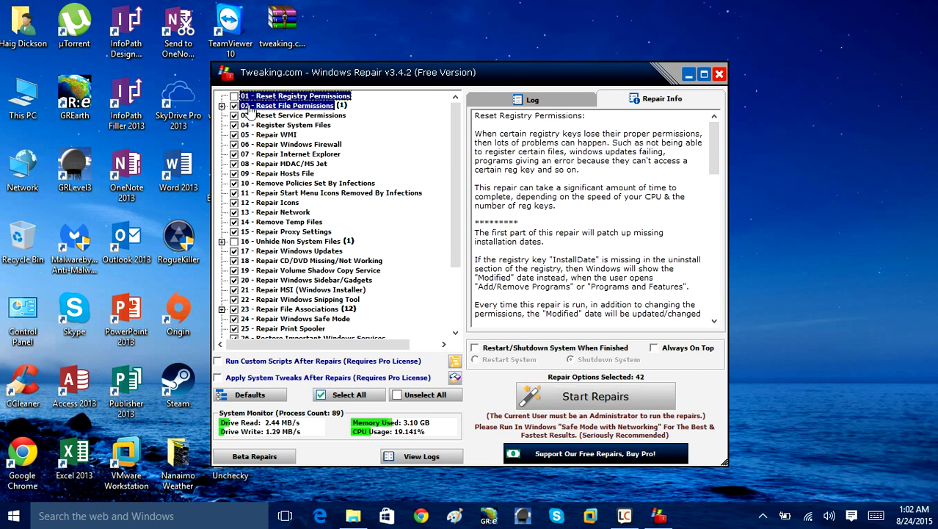
pyautogui.click(250, 99)
pyautogui.click(233, 106)
pyautogui.click(233, 116)
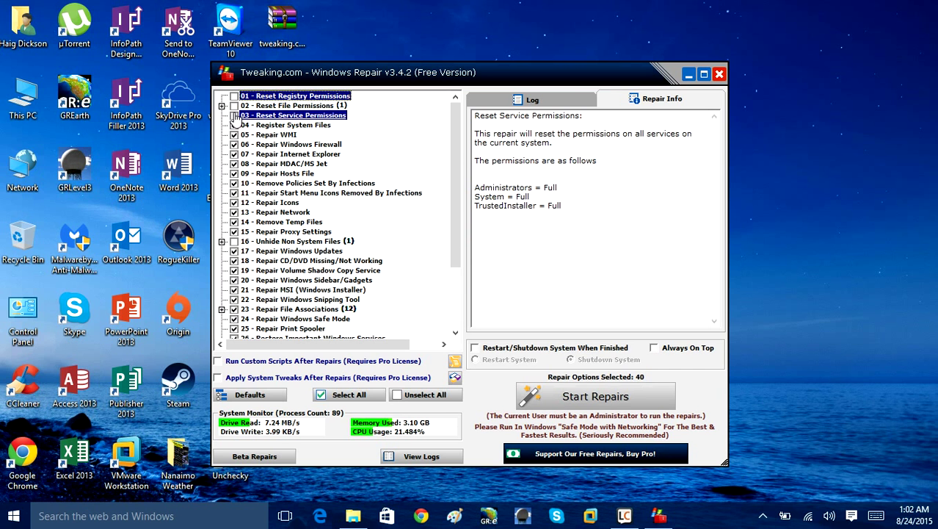
pyautogui.click(244, 97)
pyautogui.moveTo(244, 96); pyautogui.dragTo(262, 128)
pyautogui.click(235, 125)
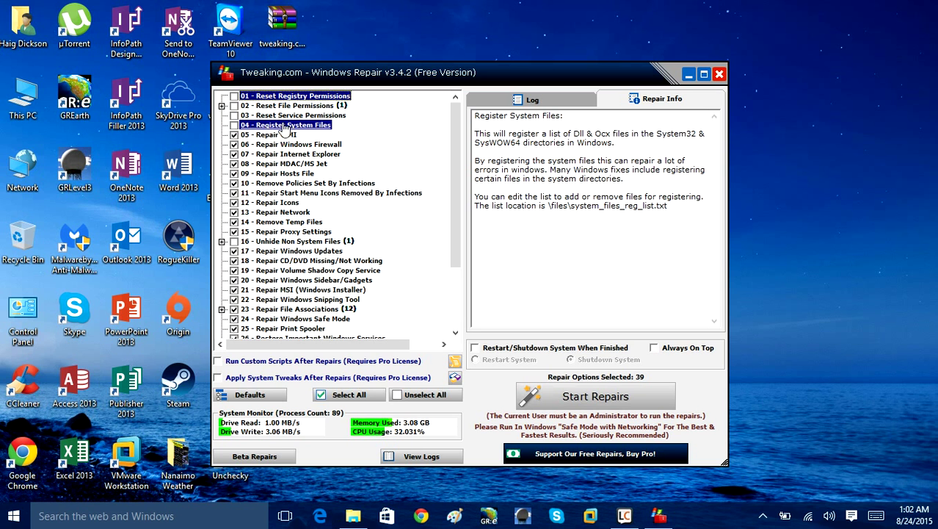
# Exclude Repair WMI, Repair MDAC/MS Jet and Repair Start Menu Icons Removed By Infections, keeping the Internet Explorer and Hosts File repairs.
pyautogui.click(234, 136)
pyautogui.click(234, 155)
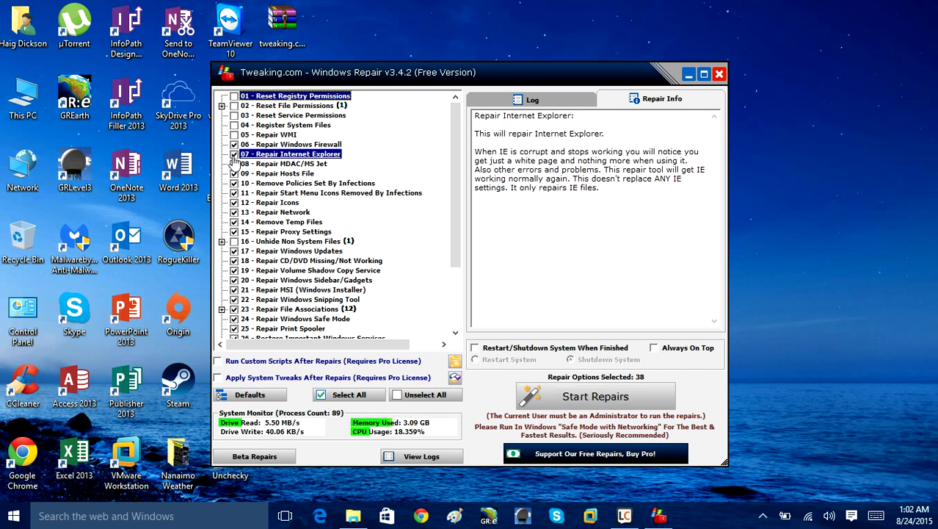
pyautogui.click(234, 173)
pyautogui.click(234, 183)
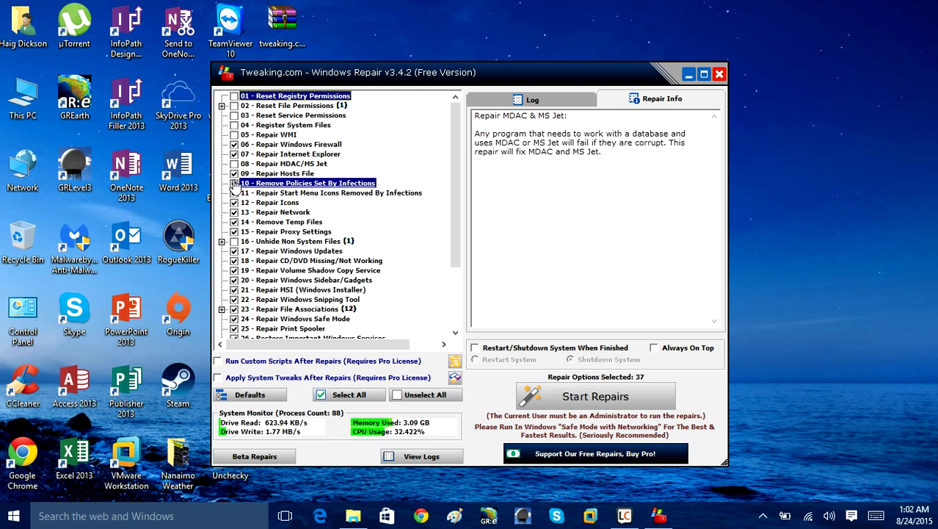
pyautogui.click(234, 192)
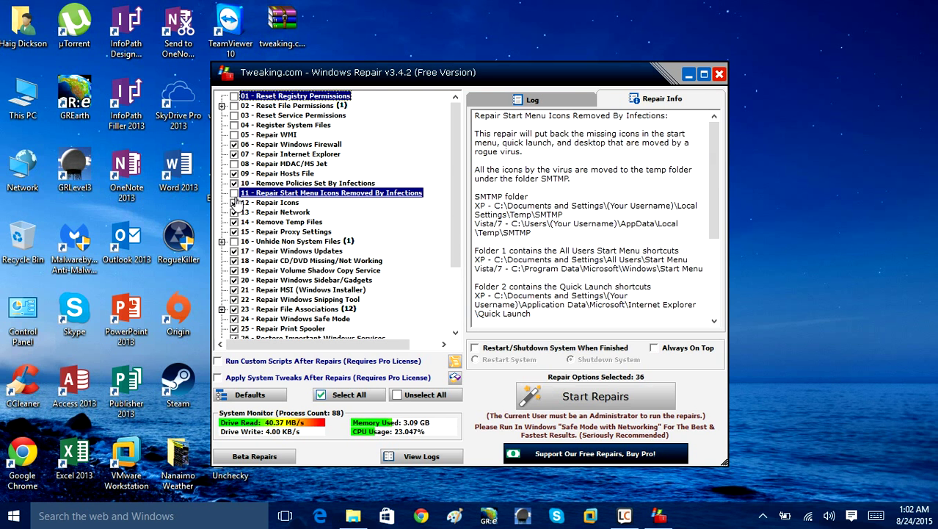
# Deselect Repair Icons, Repair Network and Repair Proxy Settings in the repair list.
pyautogui.click(235, 212)
pyautogui.click(234, 202)
pyautogui.click(233, 231)
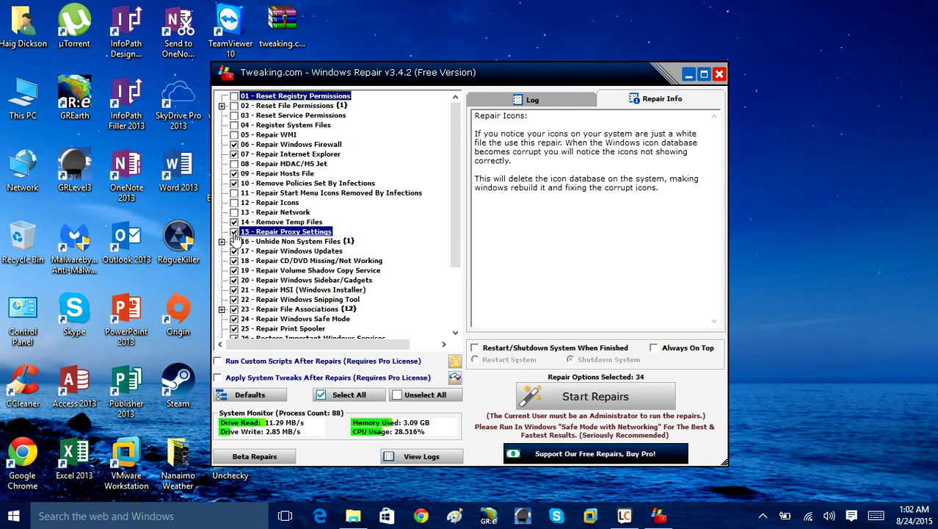
pyautogui.click(234, 214)
pyautogui.click(234, 251)
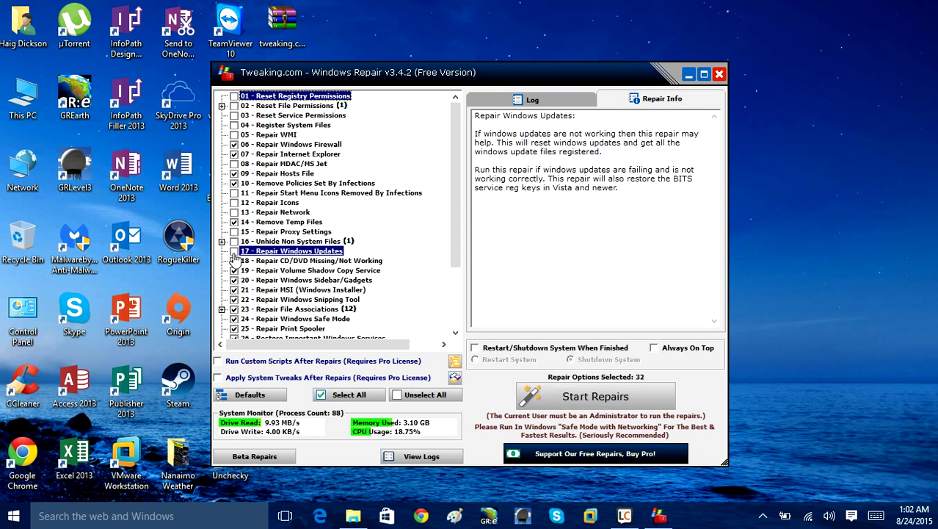
# Deselect repairs 19 to 22: Volume Shadow Copy Service, Windows Sidebar/Gadgets, MSI (Windows Installer) and Windows Snipping Tool.
pyautogui.click(235, 291)
pyautogui.click(233, 284)
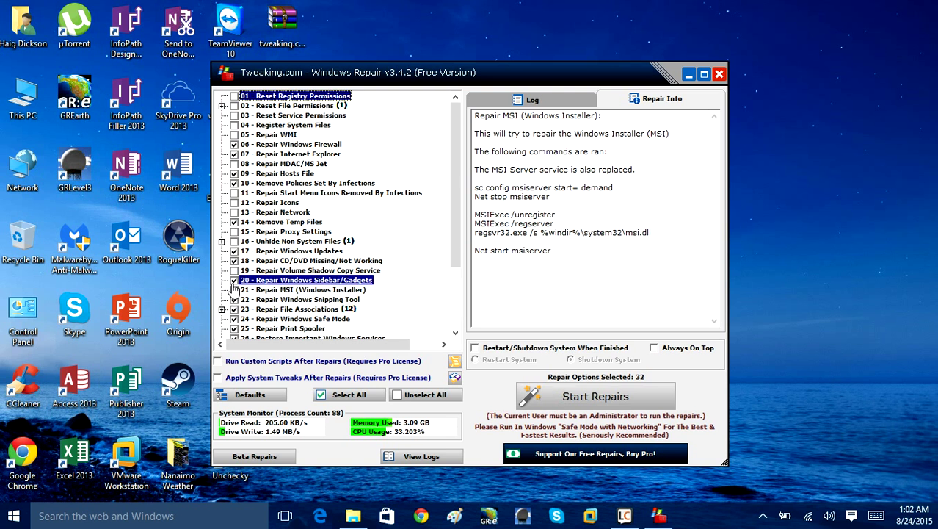
pyautogui.click(233, 281)
pyautogui.click(234, 290)
pyautogui.click(234, 299)
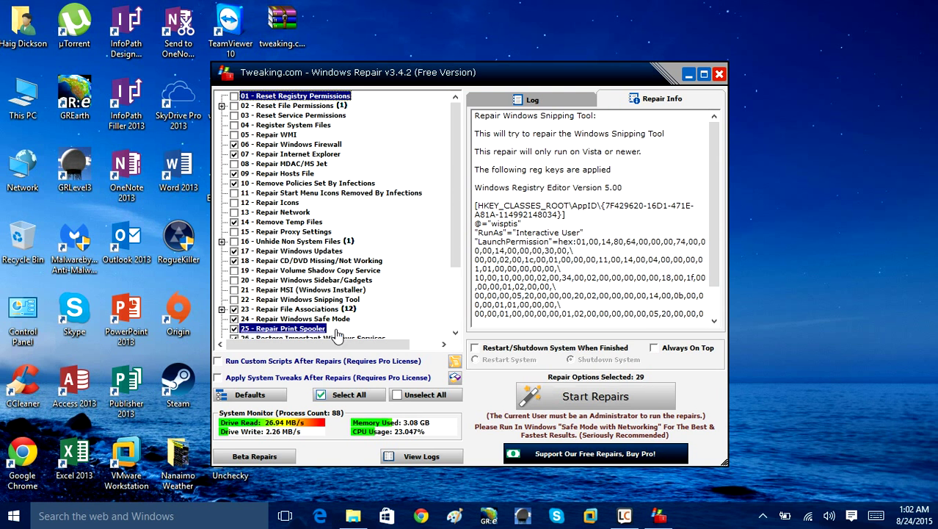
# Start the selected repairs and move the Repair Internet Explorer command window away from the repair list.
pyautogui.click(536, 397)
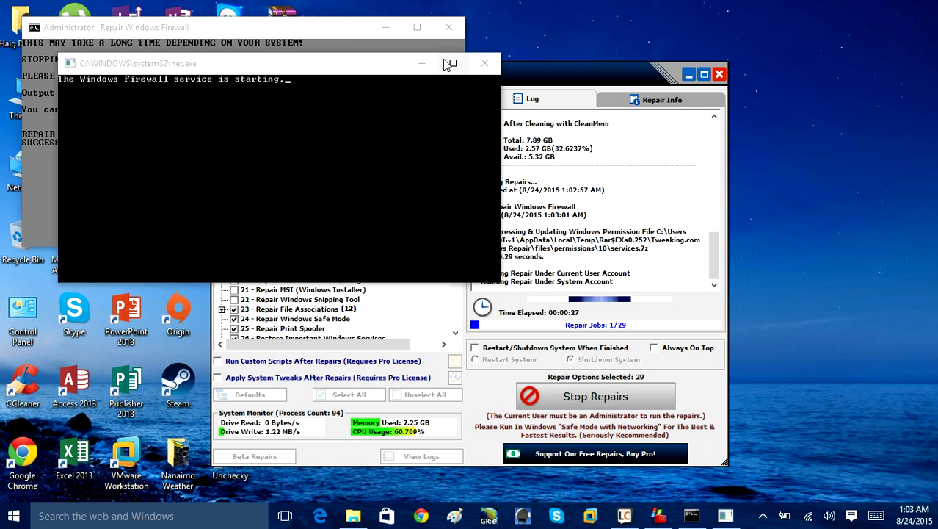
pyautogui.click(485, 66)
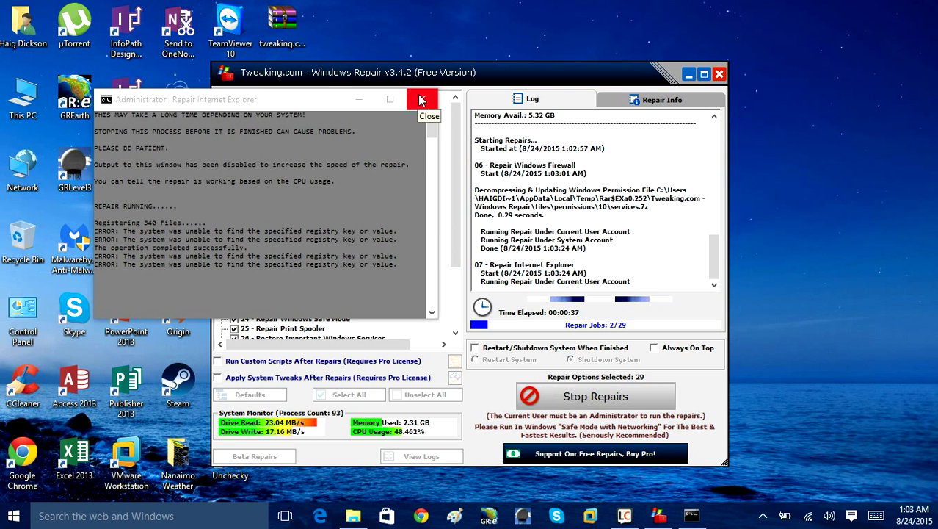
pyautogui.moveTo(338, 100); pyautogui.dragTo(599, 131)
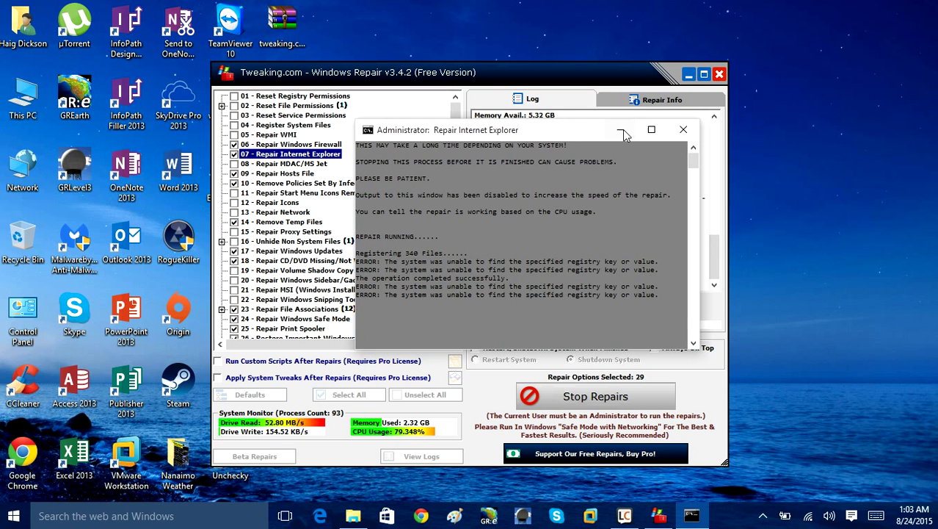